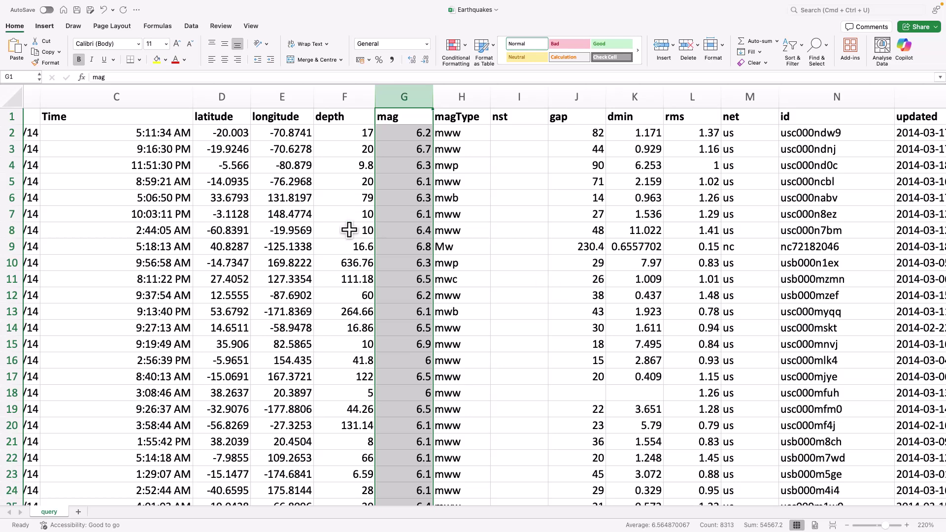
# Step: Check a longitude value in row 6, then scroll back to inspect the Date and Time columns
pyautogui.click(264, 199)
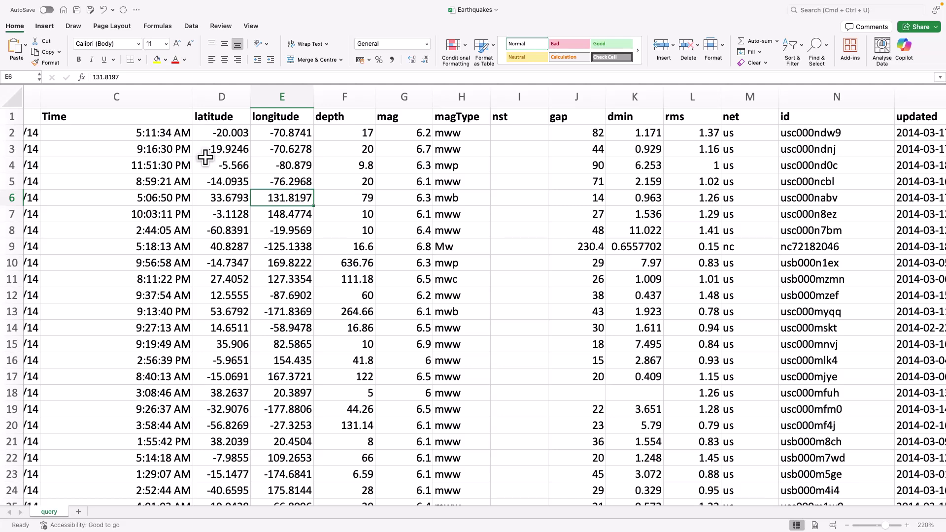
pyautogui.hscroll(-2, 182, 163)
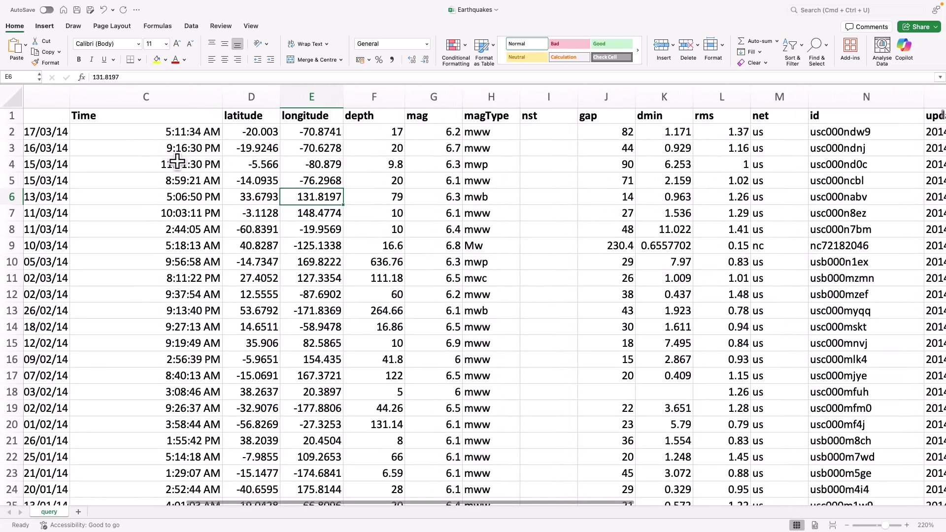
pyautogui.hscroll(-3, 177, 161)
pyautogui.hscroll(-3, 143, 147)
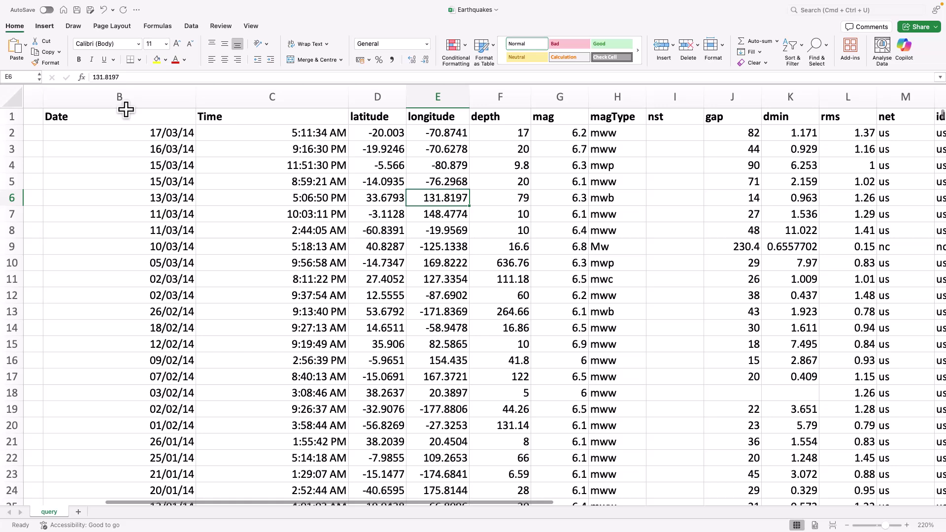
pyautogui.click(148, 97)
pyautogui.click(249, 96)
# Step: Inspect the latitude, longitude, depth and mag columns of the Earthquakes sheet
pyautogui.hscroll(2, 420, 189)
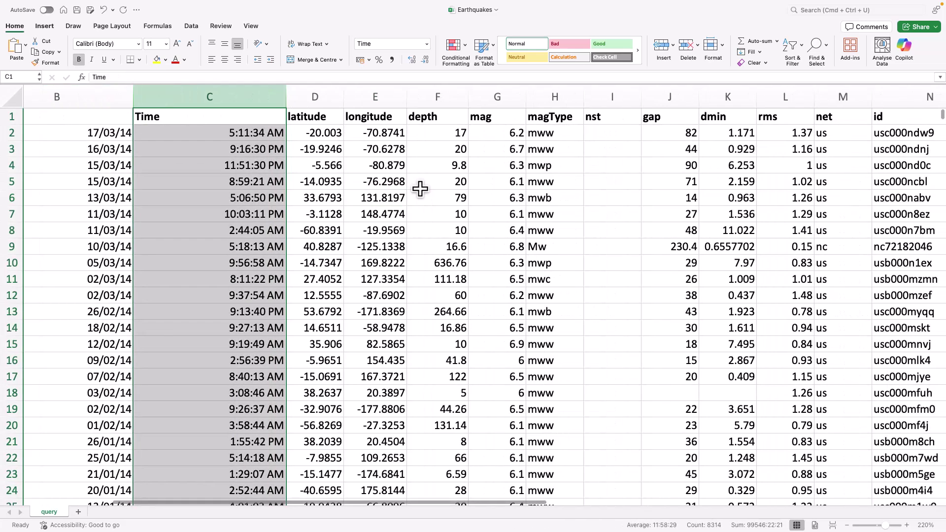
pyautogui.click(313, 96)
pyautogui.click(372, 98)
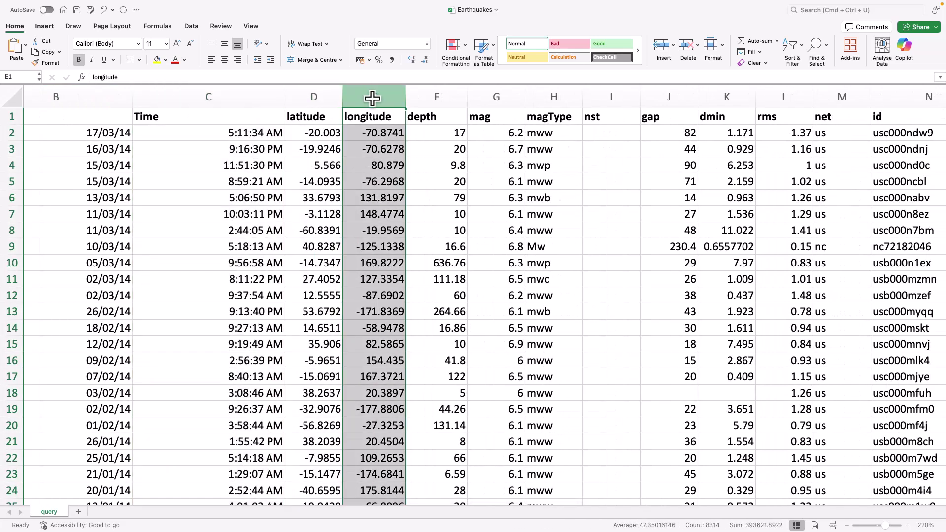
pyautogui.hscroll(4, 429, 183)
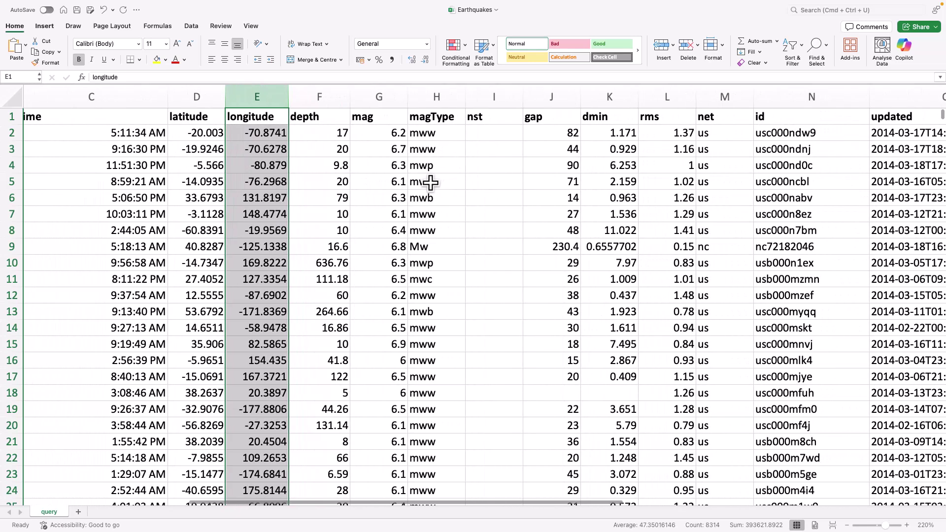
pyautogui.click(316, 99)
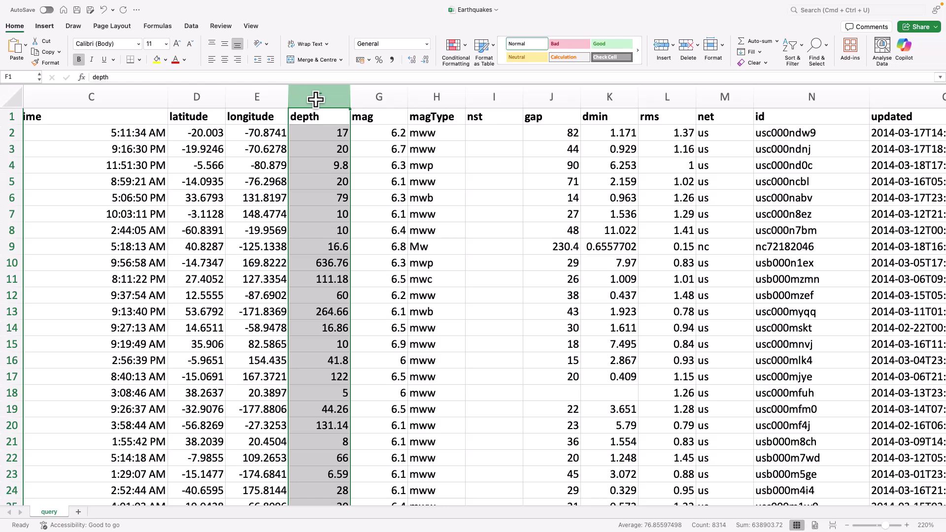
pyautogui.click(377, 101)
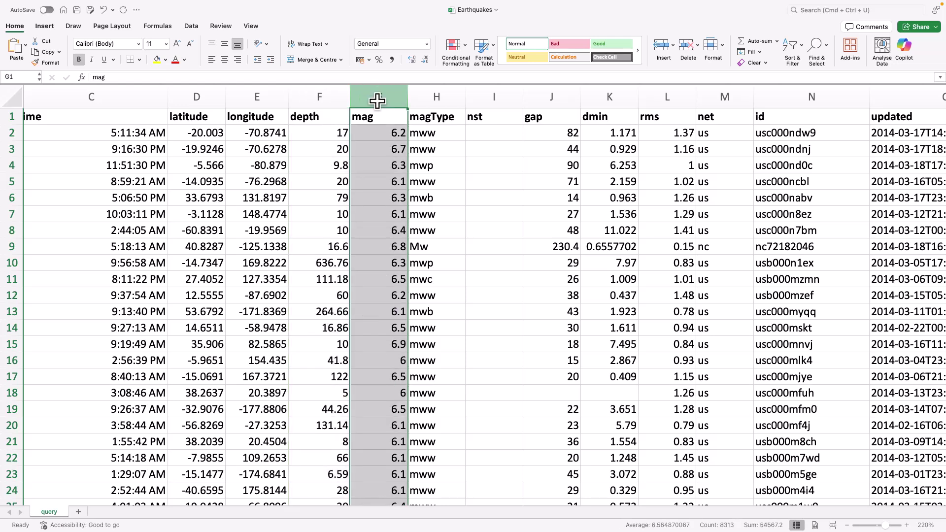
pyautogui.hscroll(10, 528, 169)
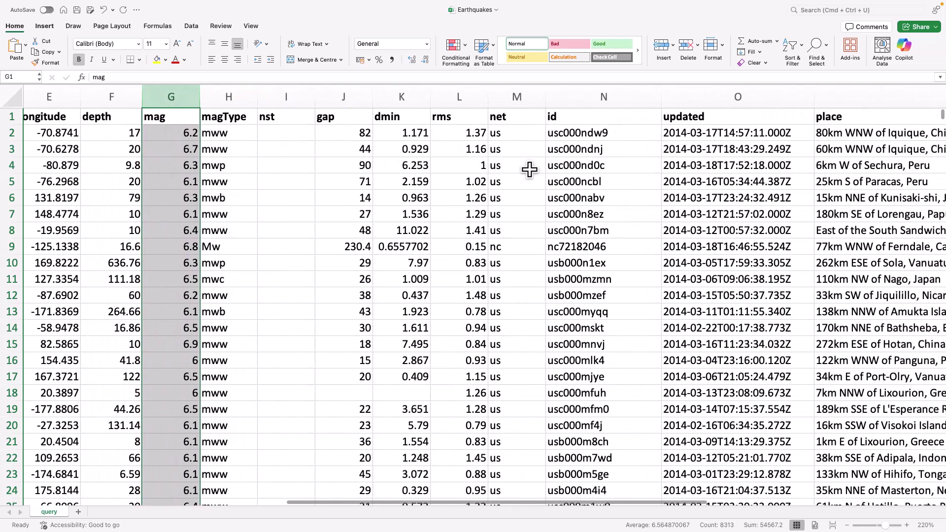
# Step: Switch to ChatGPT and attach Earthquakes.xlsx to a new message
pyautogui.hotkey('ctrl', 'Right')
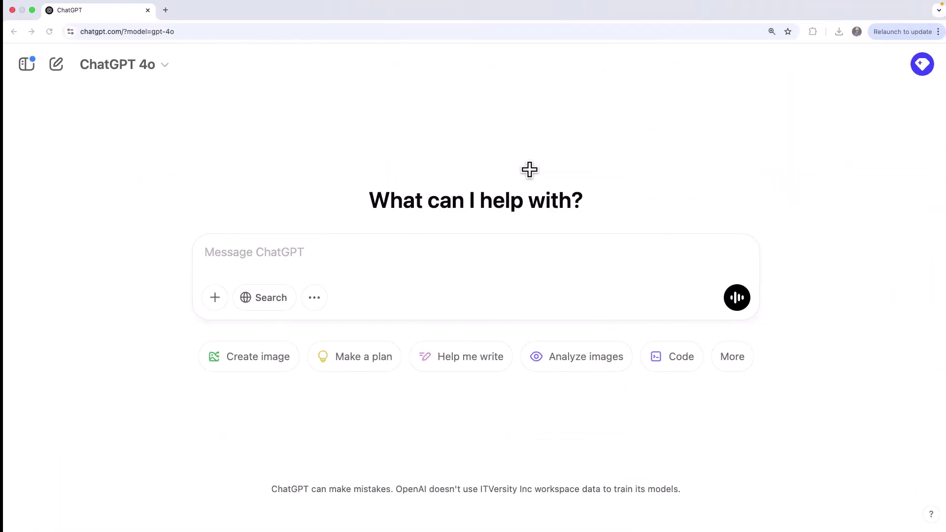
pyautogui.click(210, 299)
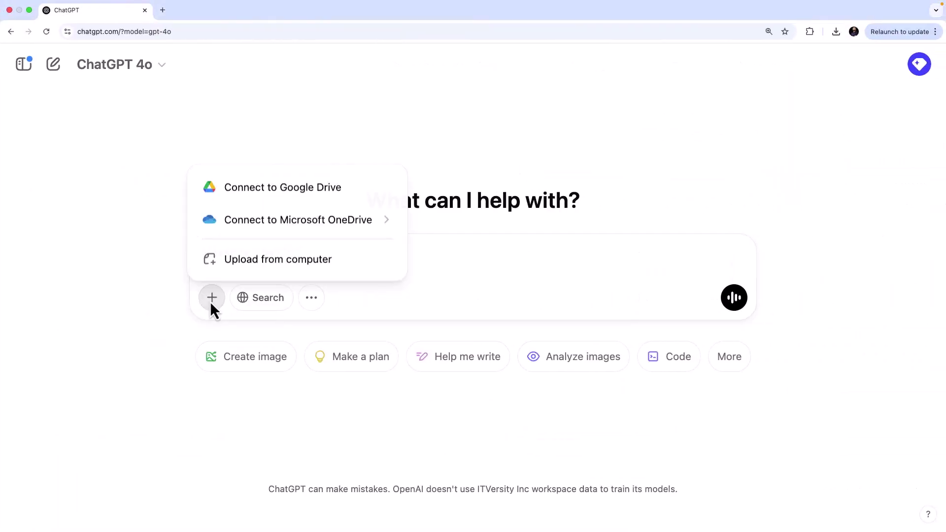
pyautogui.click(269, 268)
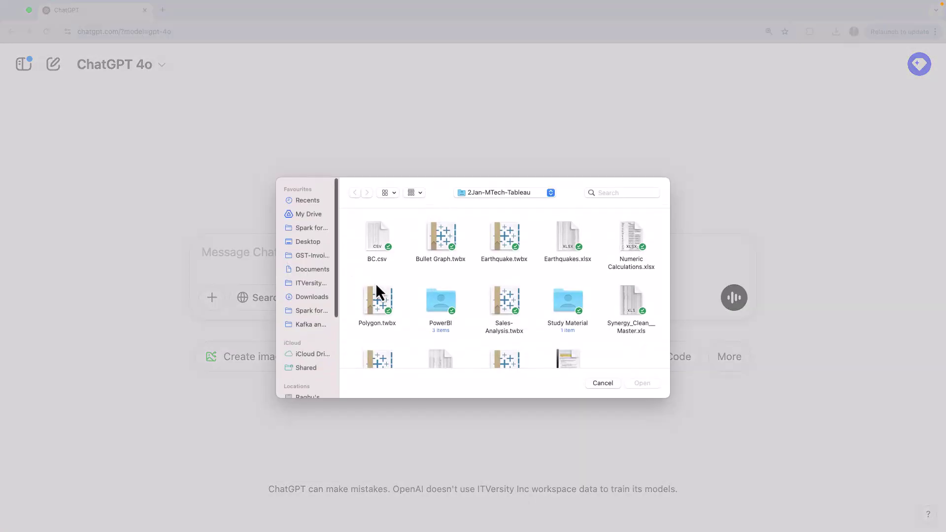
pyautogui.doubleClick(561, 236)
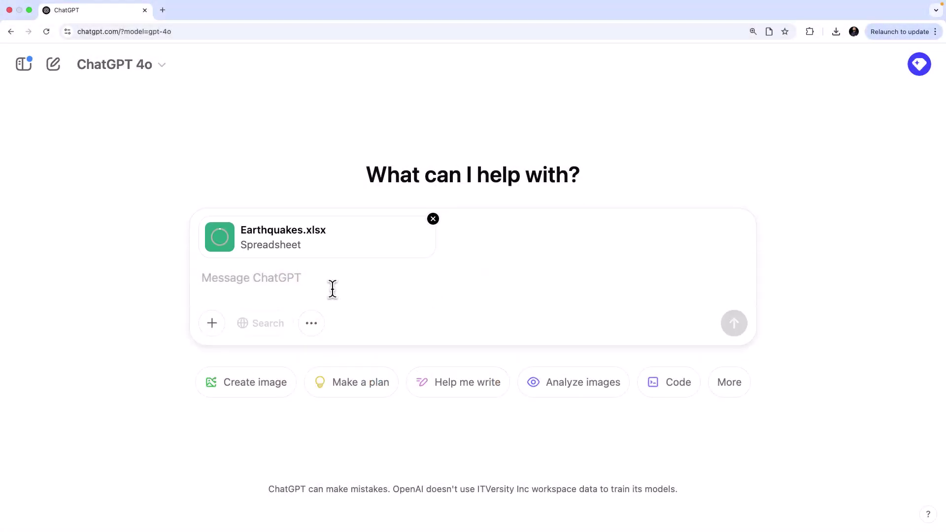
# Step: Write 'Hey, can you summarize the colums in this datasert' in the message box
pyautogui.click(331, 286)
pyautogui.write('Hey')
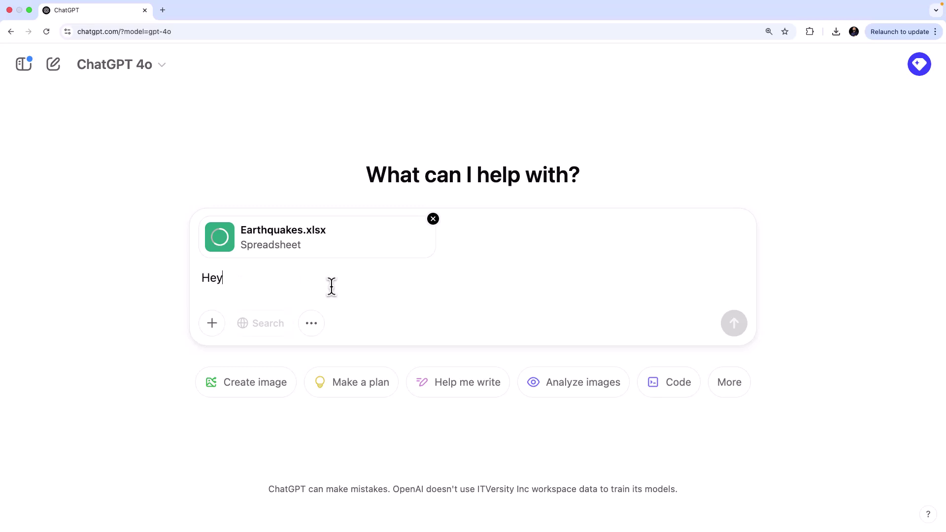
pyautogui.write(', can tyou')
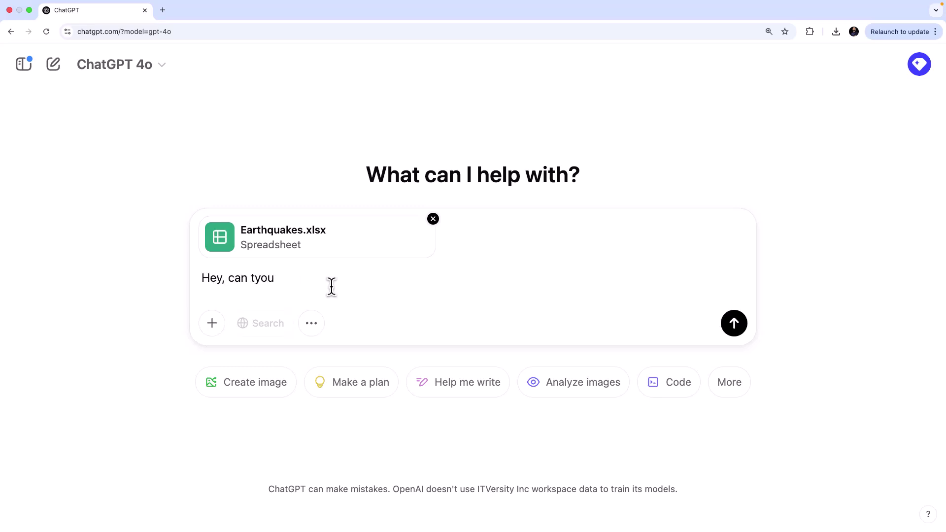
pyautogui.press('BackSpace')
pyautogui.press('BackSpace')
pyautogui.press('BackSpace')
pyautogui.press('BackSpace')
pyautogui.write('you s')
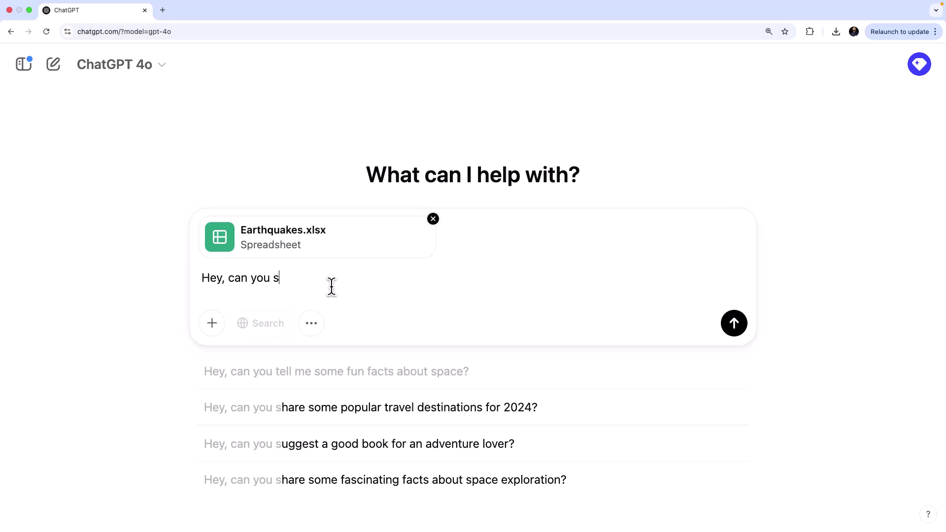
pyautogui.write('ummarize the')
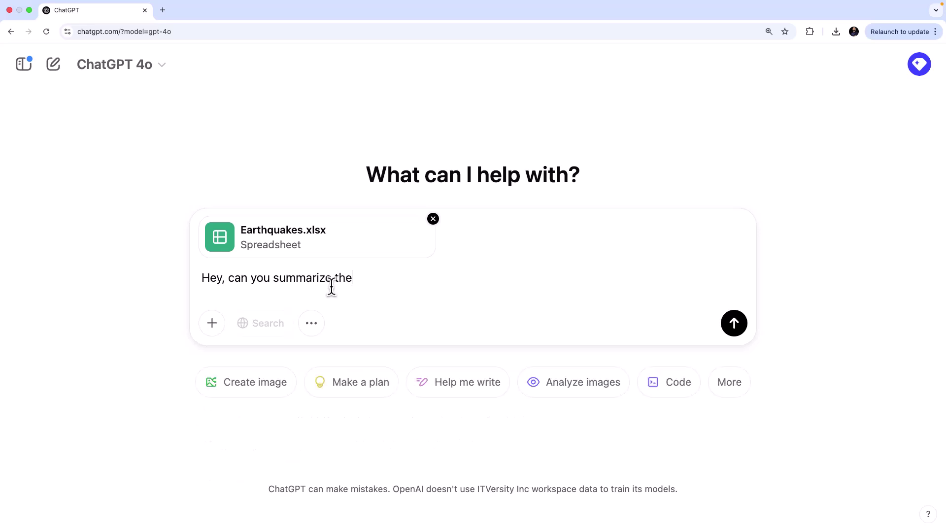
pyautogui.write(' colums in this datasert')
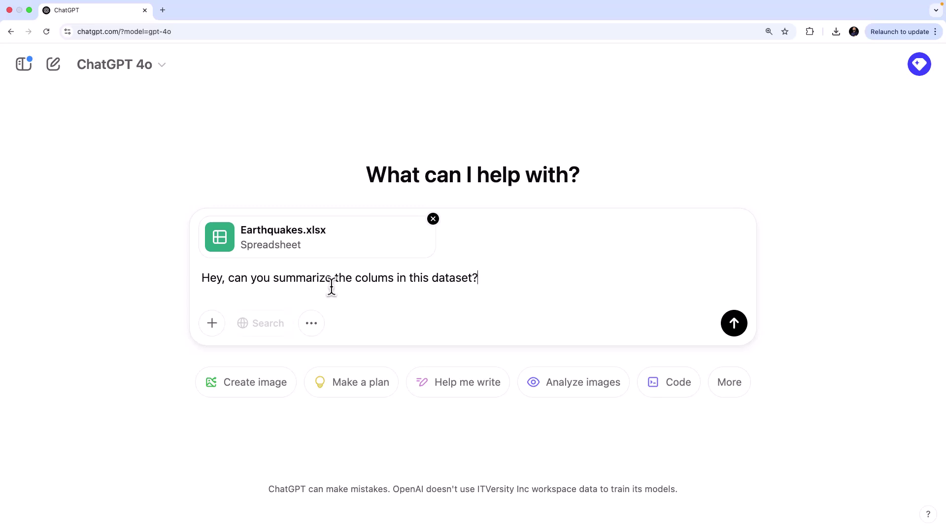
# Step: Send the column-summary question and scroll through ChatGPT's numbered column descriptions
pyautogui.press('Return')
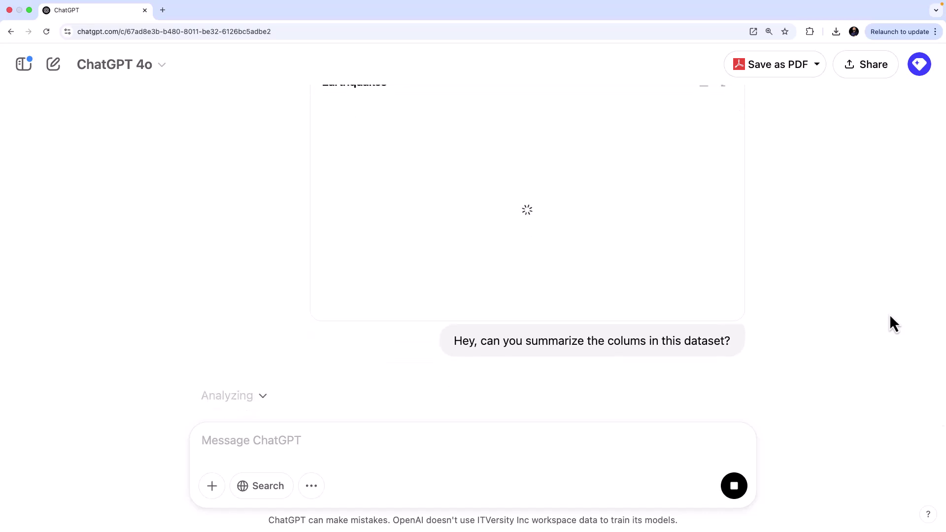
pyautogui.scroll(1, 837, 300)
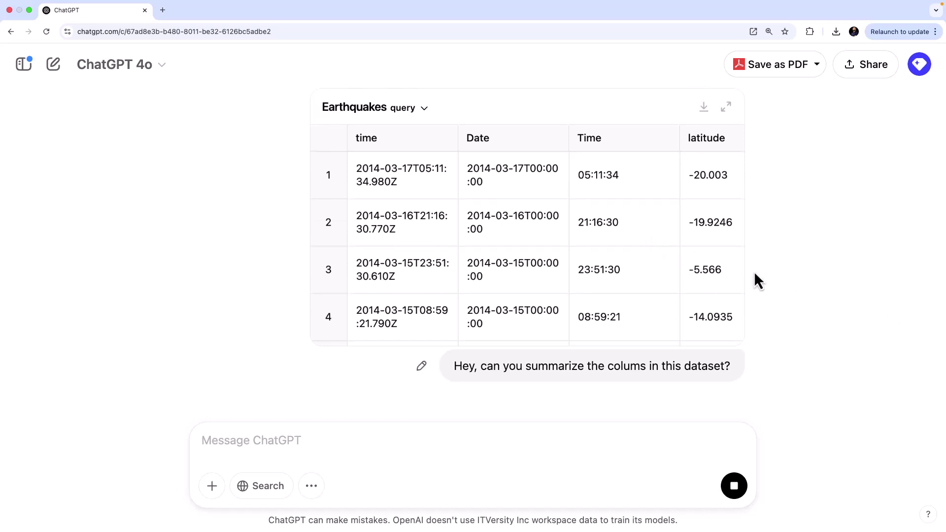
pyautogui.scroll(-1, 774, 282)
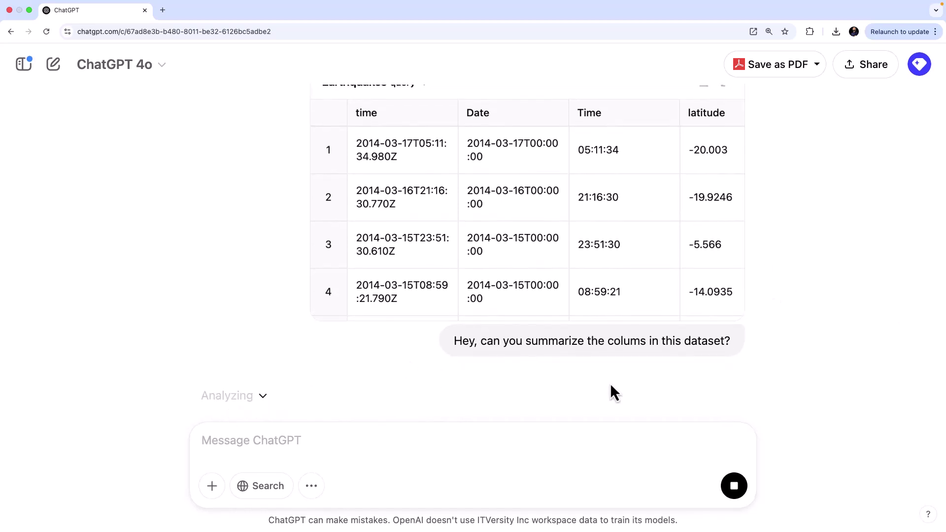
pyautogui.scroll(2, 576, 254)
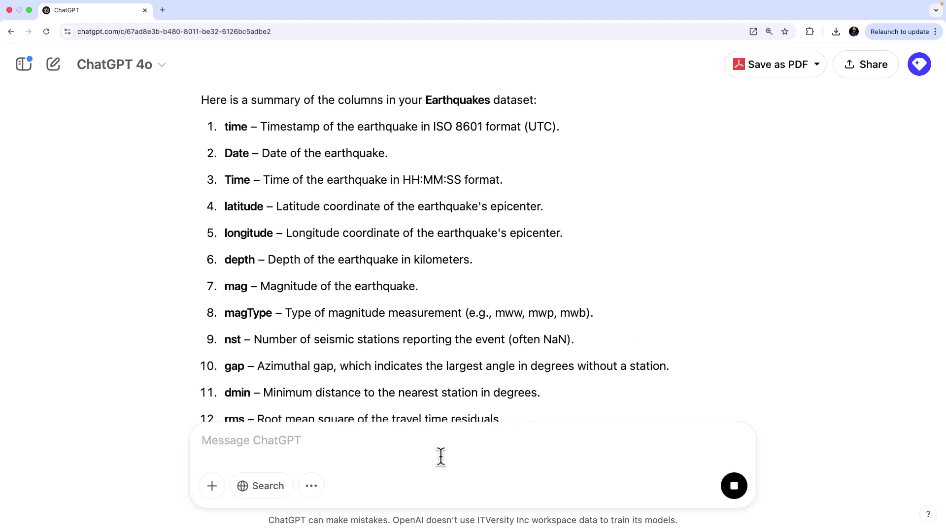
# Step: Ask which columns have missing values and review the per-column counts in the reply
pyautogui.write('Okay')
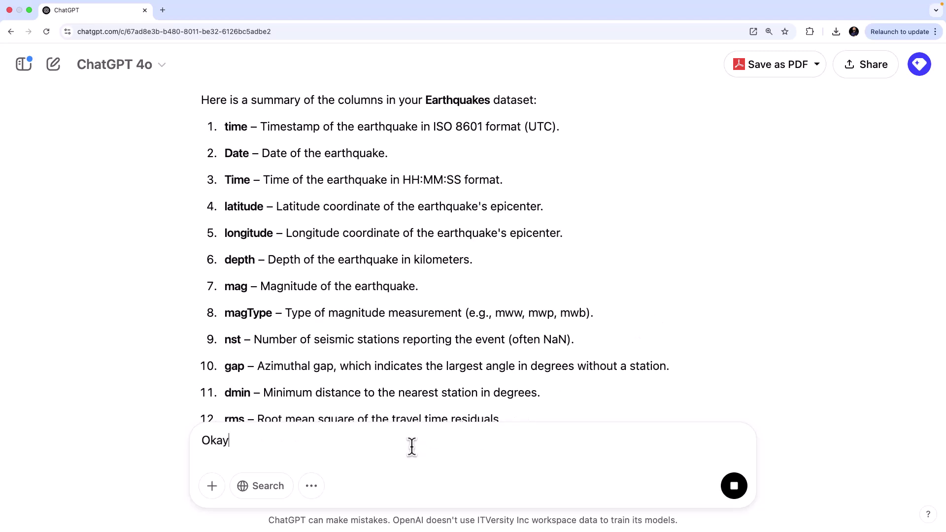
pyautogui.write(' so do we have any clo')
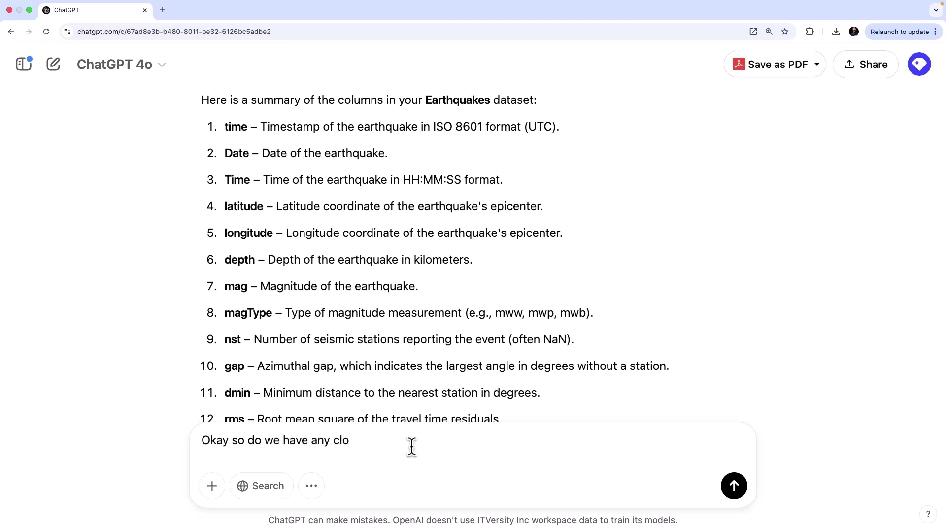
pyautogui.write('olu')
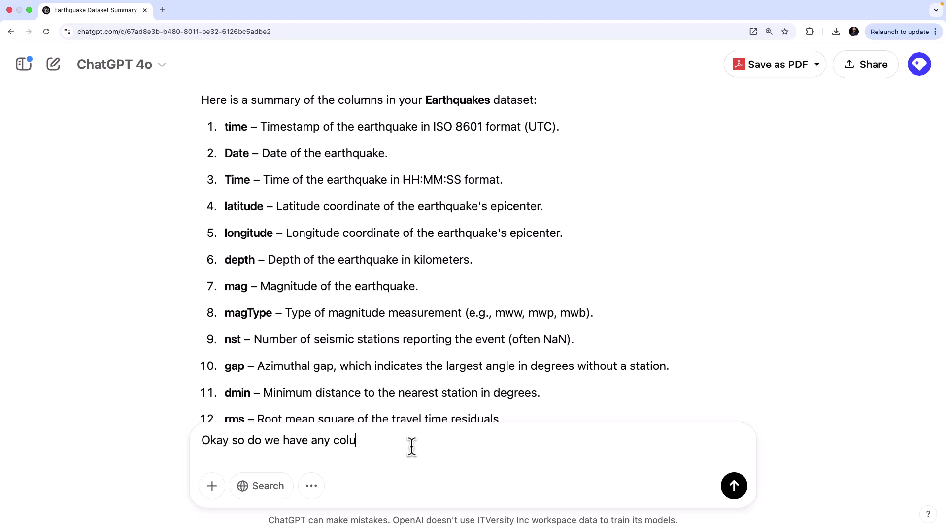
pyautogui.write('mns with missing values?')
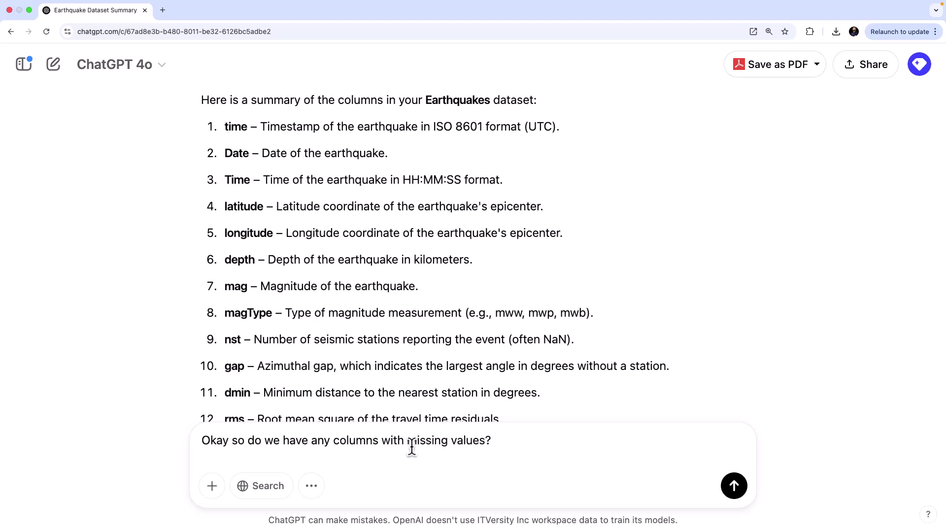
pyautogui.write(' Hive me the details')
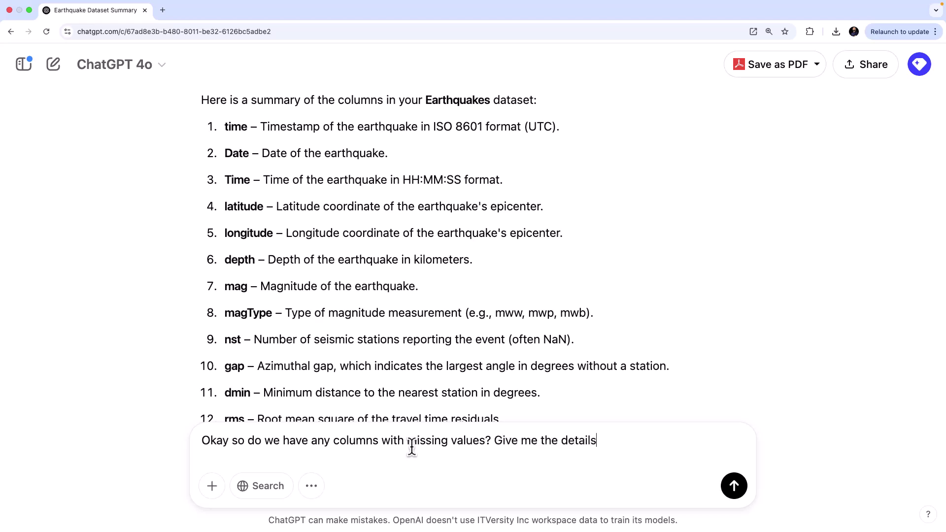
pyautogui.press('Return')
pyautogui.scroll(10, 441, 326)
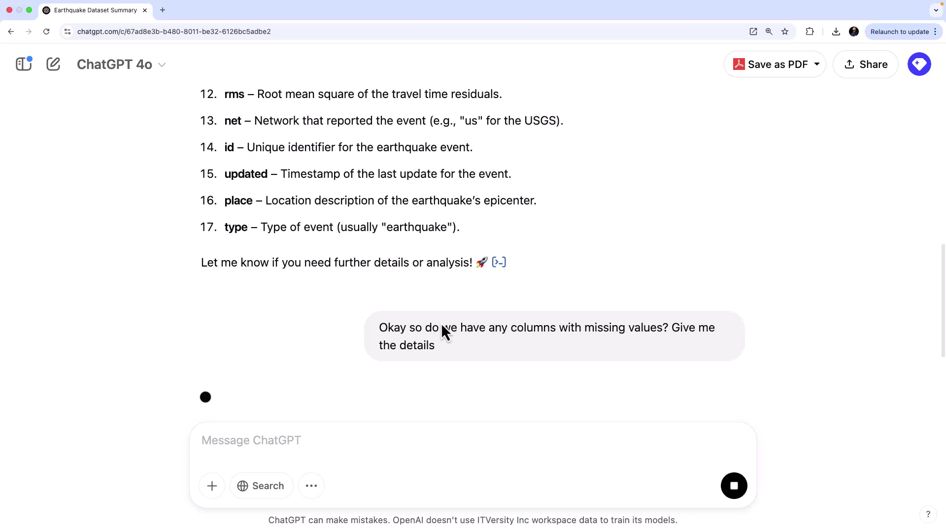
pyautogui.scroll(-10, 412, 274)
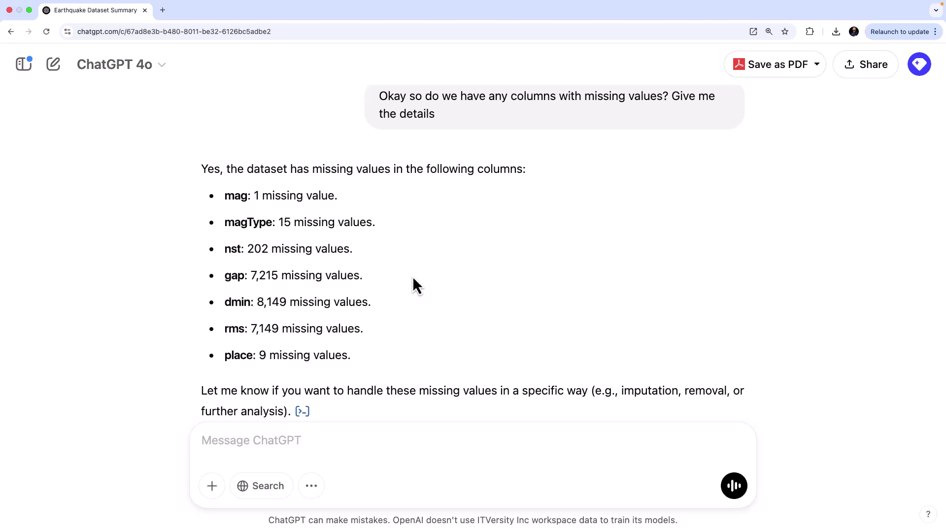
# Step: Send a request for statistics on the Depth and Magnitude columns, each on its own line
pyautogui.click(391, 443)
pyautogui.write('Hey can you ')
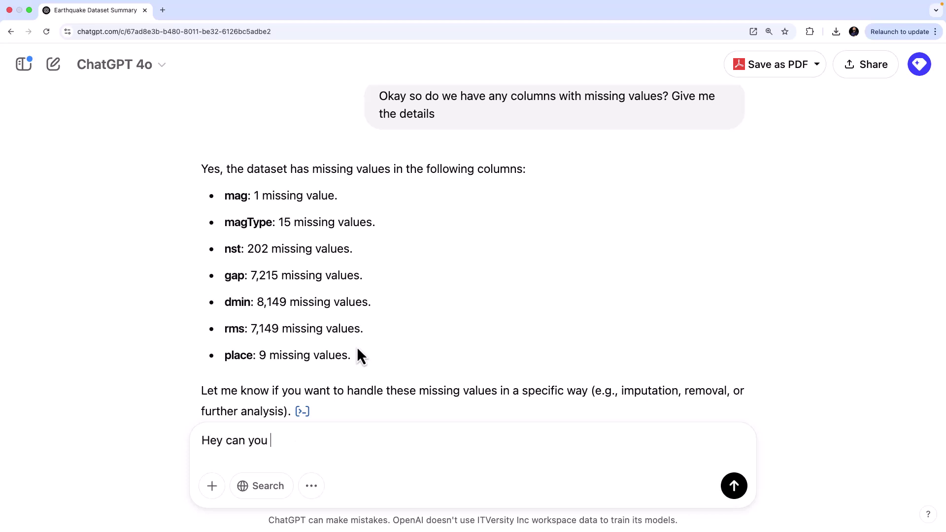
pyautogui.write('give me statistics ab')
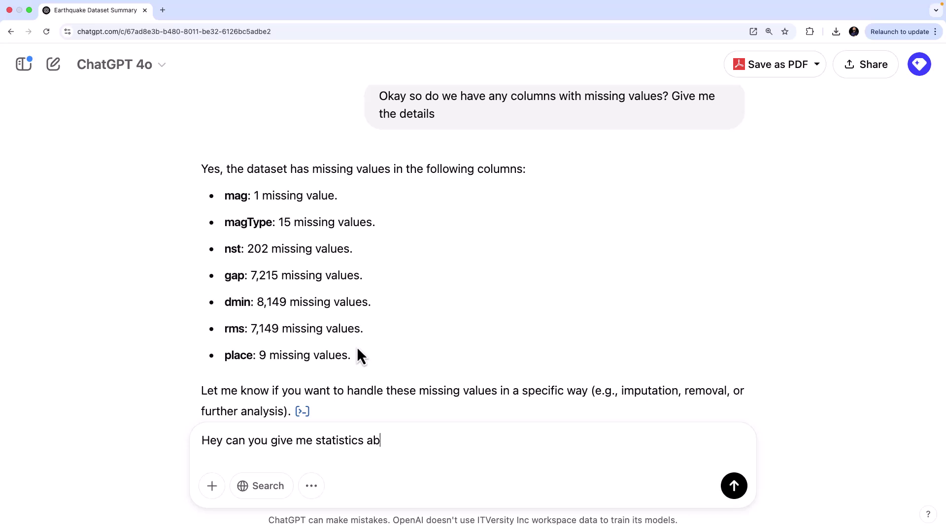
pyautogui.write('out the folowoing c')
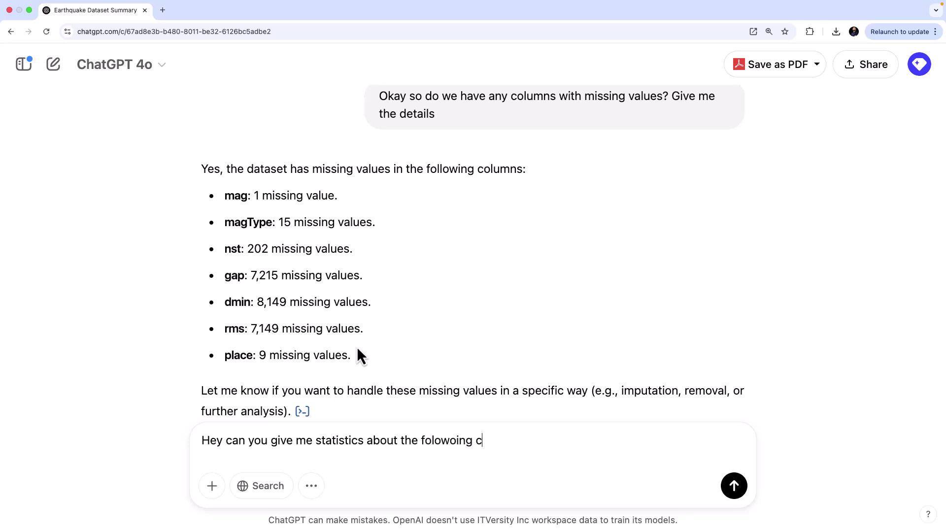
pyautogui.write('olumns')
pyautogui.hotkey('shift', 'Return')
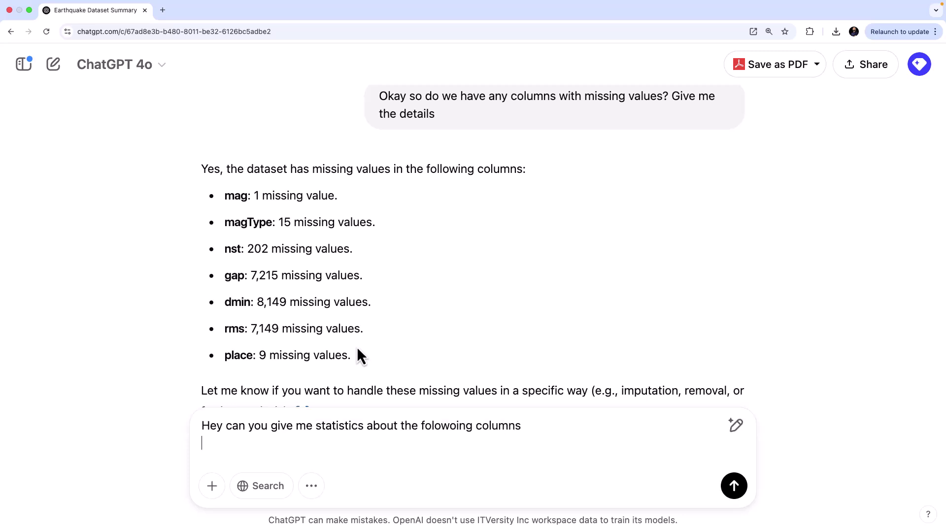
pyautogui.write('Depth')
pyautogui.hotkey('shift', 'Return')
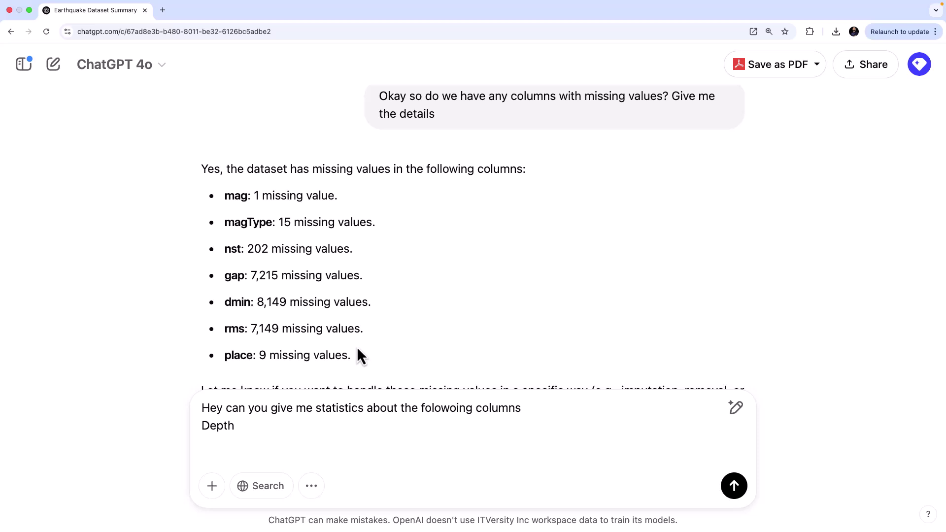
pyautogui.write('Magnitude')
pyautogui.hotkey('shift', 'Return')
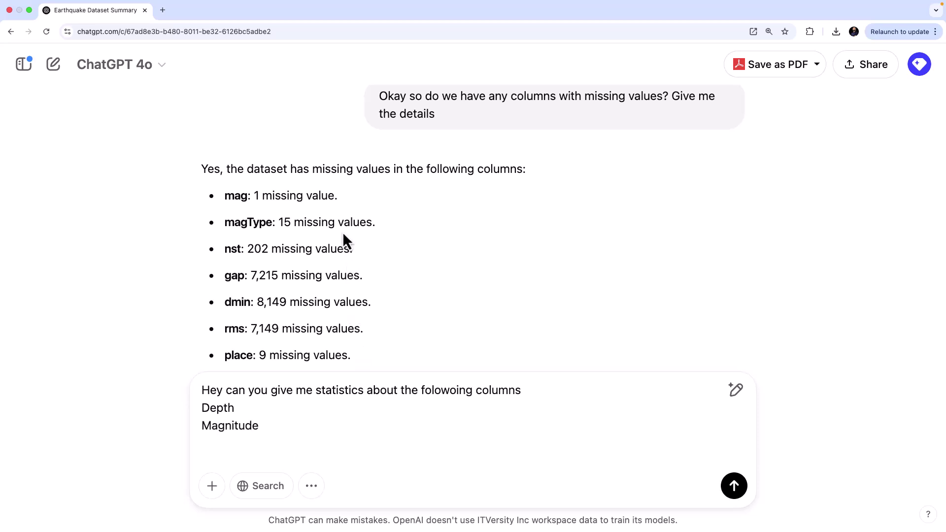
pyautogui.click(734, 486)
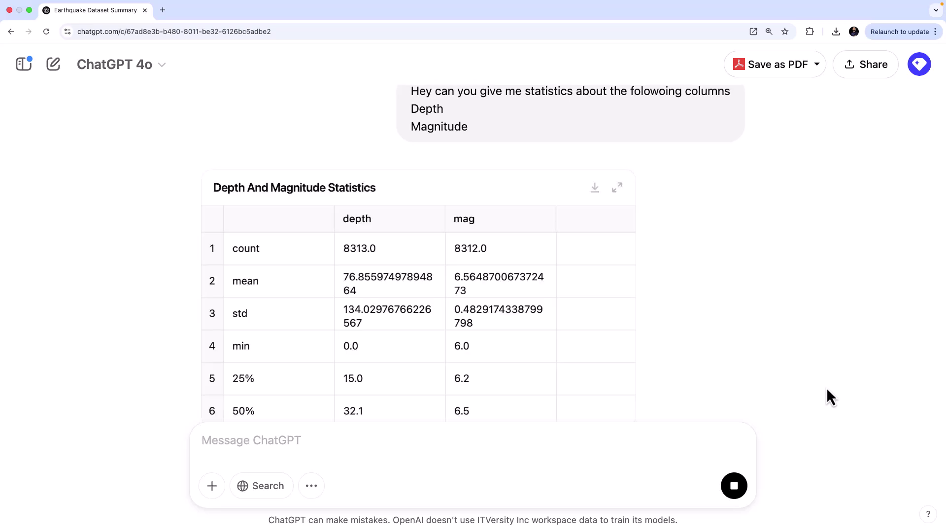
# Step: Reference the depth count, mean, standard deviation and 0.0 minimum cells, then dismiss the reference
pyautogui.scroll(-1, 477, 340)
pyautogui.scroll(1, 480, 349)
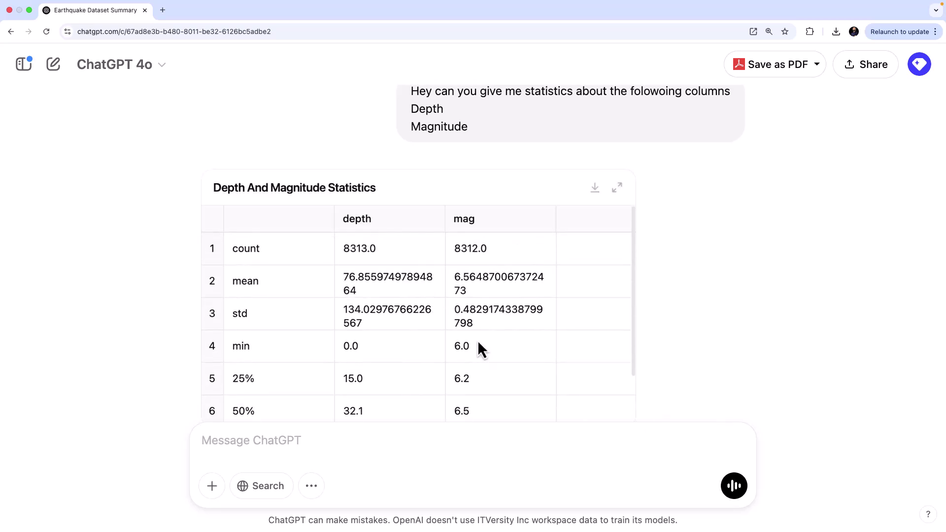
pyautogui.click(376, 253)
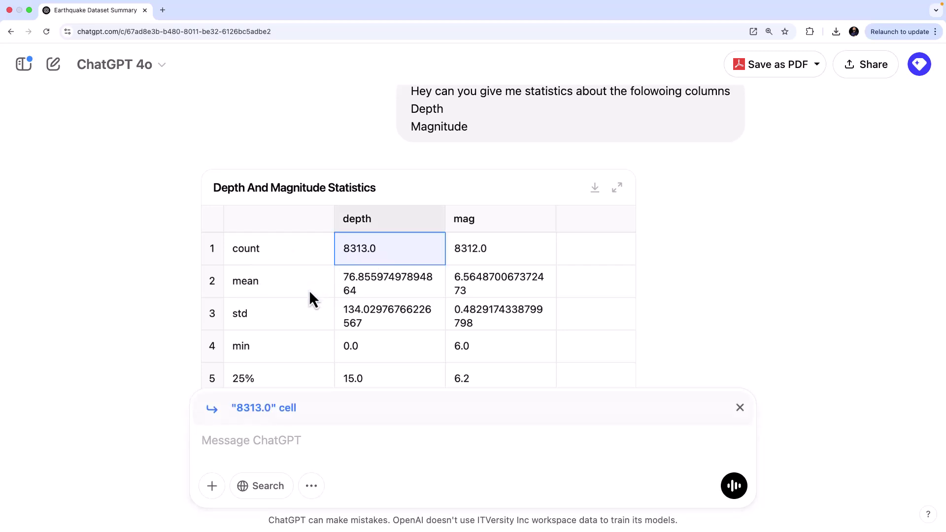
pyautogui.click(381, 284)
pyautogui.scroll(-2, 381, 284)
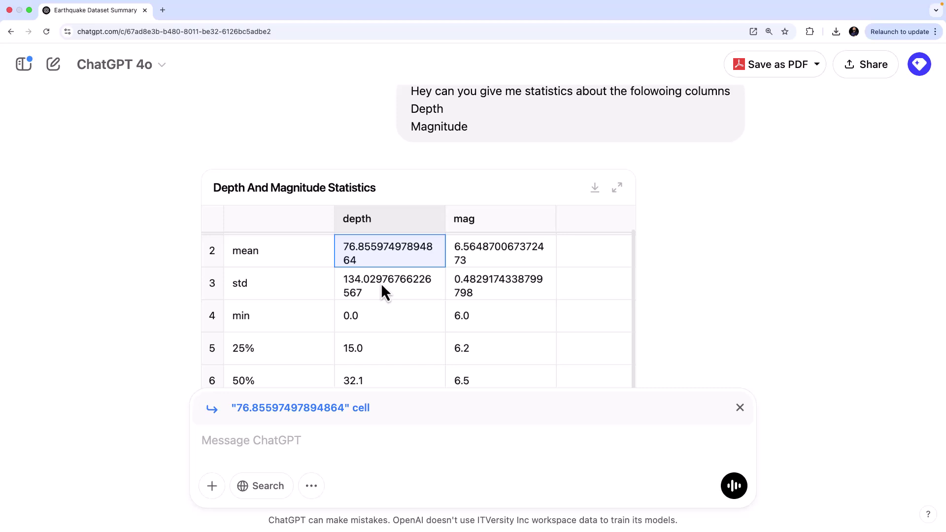
pyautogui.click(381, 283)
pyautogui.scroll(-2, 380, 283)
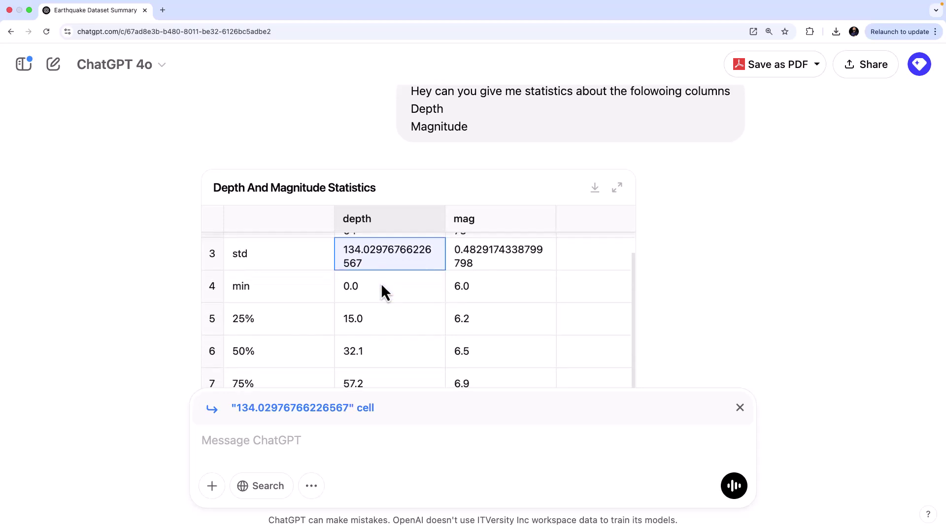
pyautogui.click(380, 283)
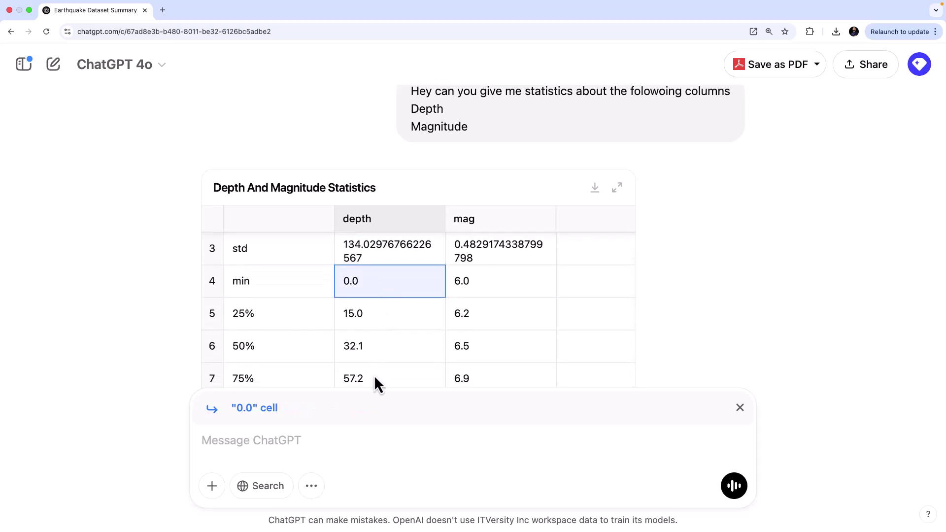
pyautogui.click(740, 407)
# Step: Reference the magnitude 25% value 6.2 and depth minimum 0.0, dismiss it, and review the table
pyautogui.scroll(-3, 485, 319)
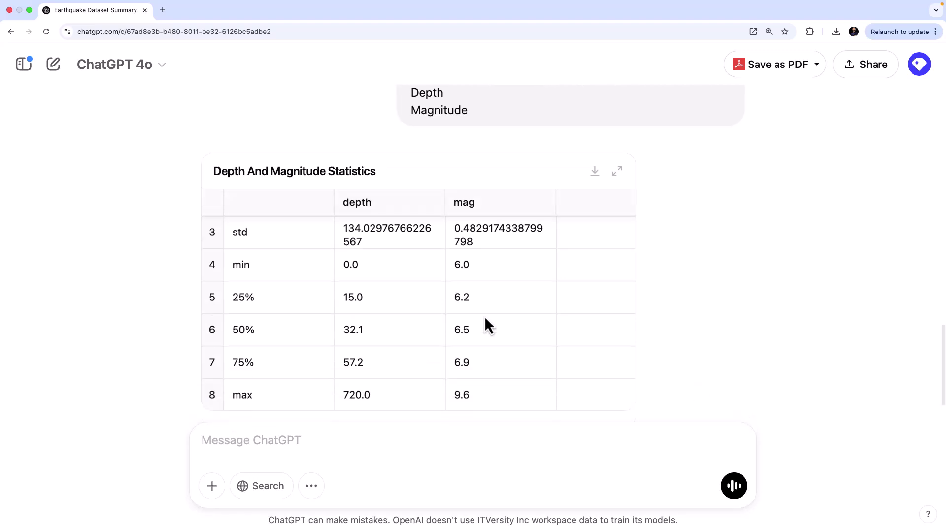
pyautogui.scroll(3, 485, 319)
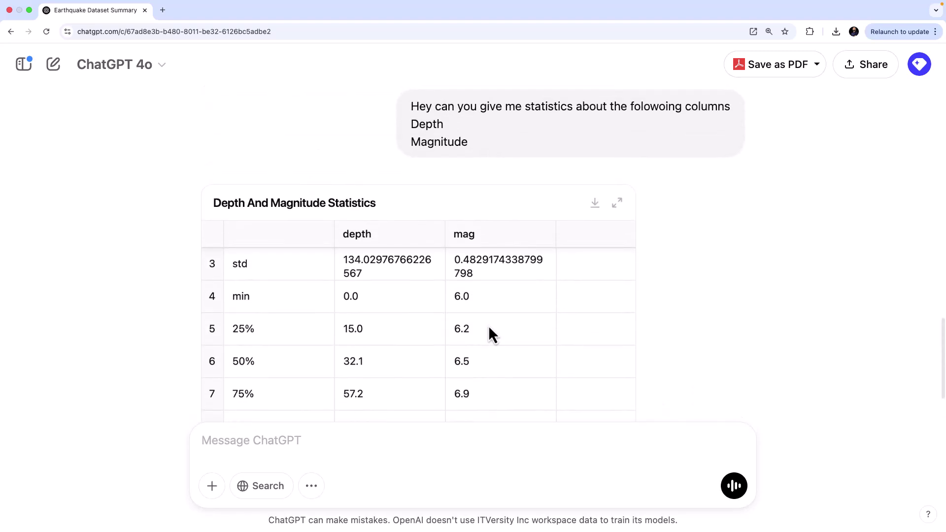
pyautogui.click(489, 325)
pyautogui.scroll(1, 489, 325)
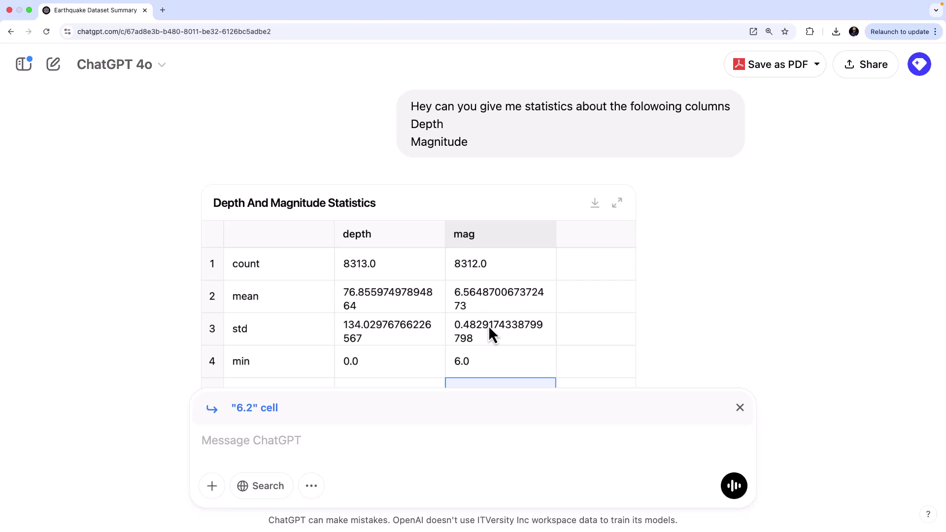
pyautogui.scroll(-3, 400, 292)
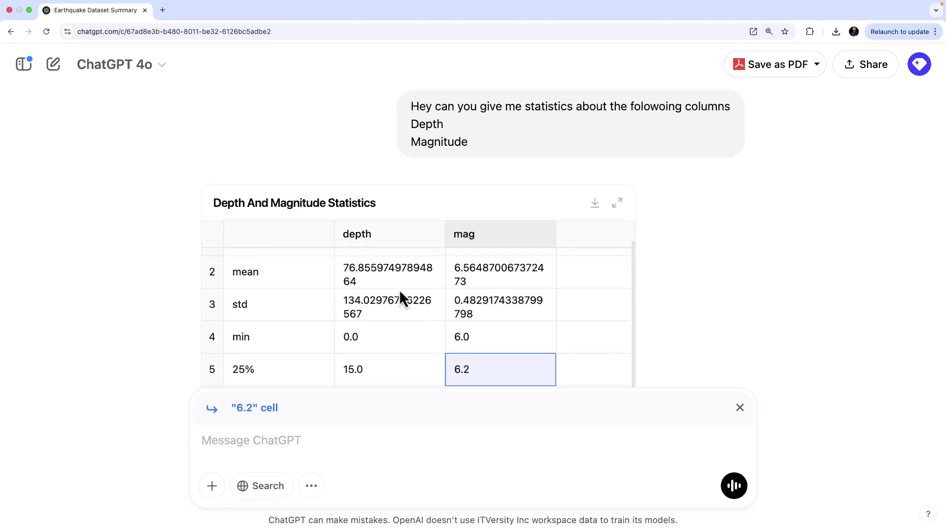
pyautogui.click(389, 306)
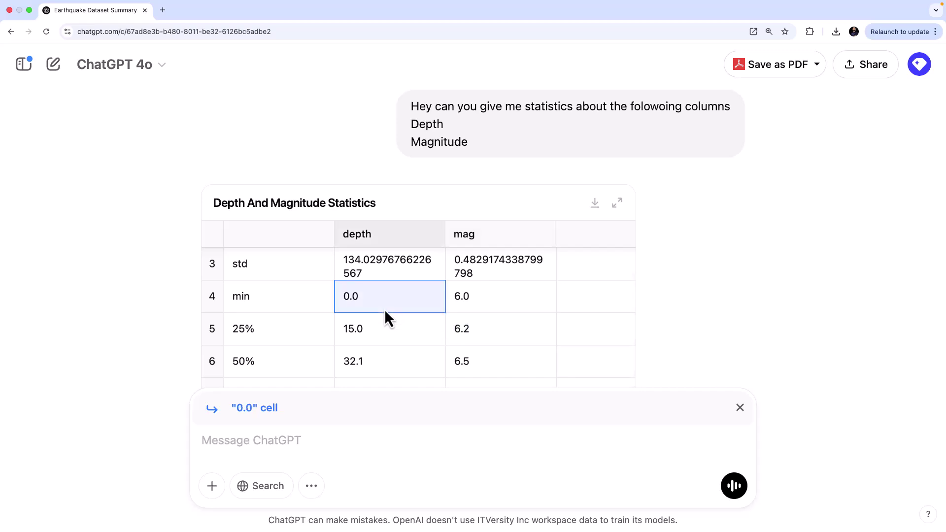
pyautogui.click(740, 408)
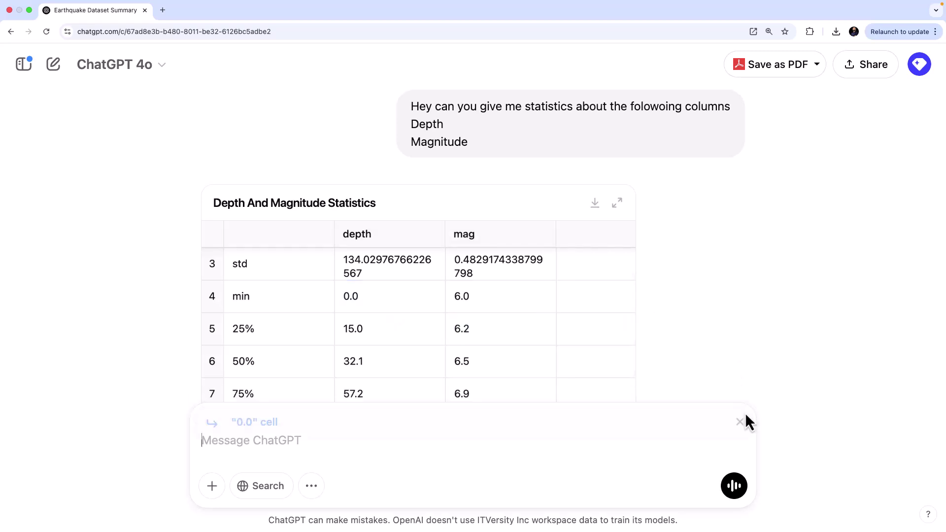
pyautogui.scroll(-3, 409, 382)
pyautogui.scroll(-1, 409, 380)
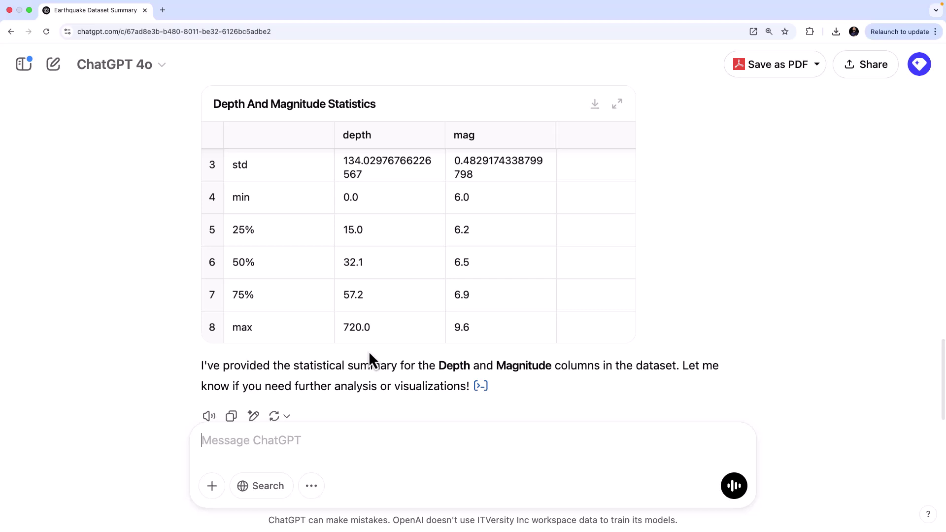
pyautogui.scroll(3, 381, 335)
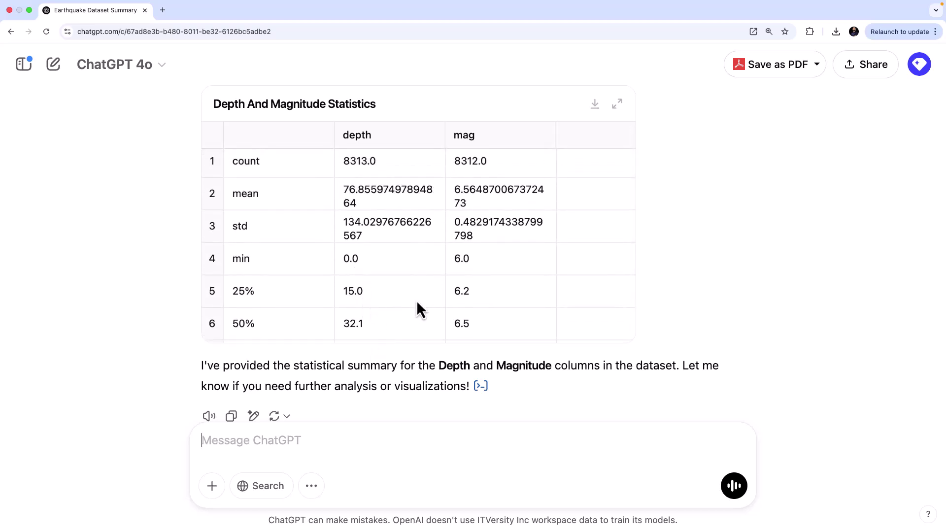
pyautogui.scroll(-3, 484, 265)
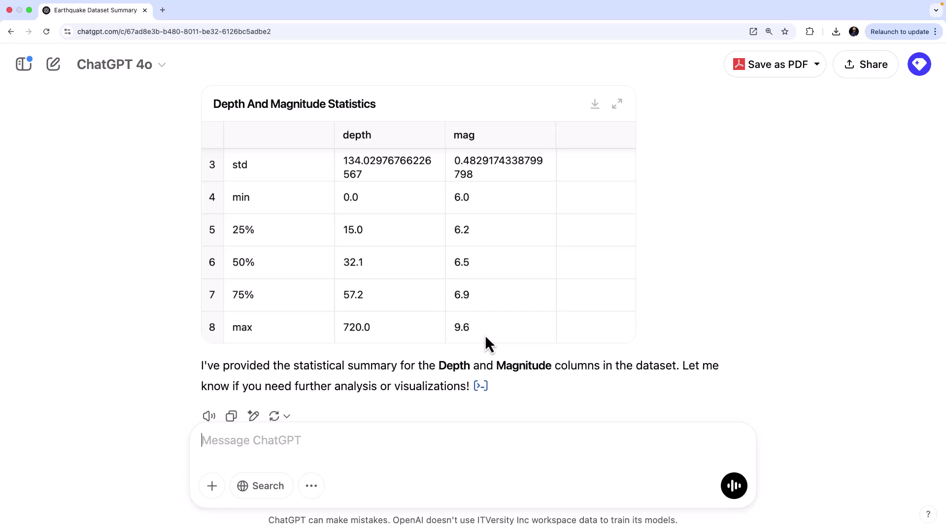
pyautogui.scroll(1, 477, 303)
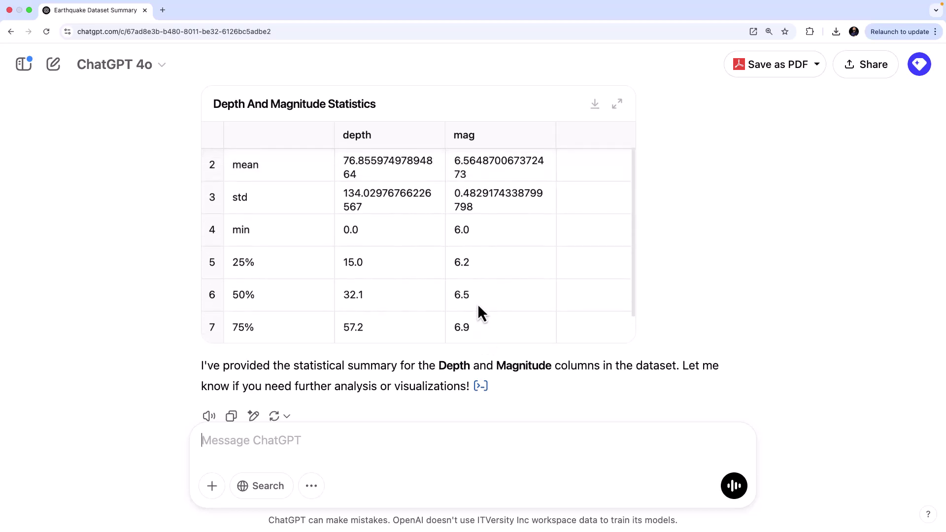
pyautogui.scroll(1, 477, 303)
pyautogui.scroll(1, 477, 303)
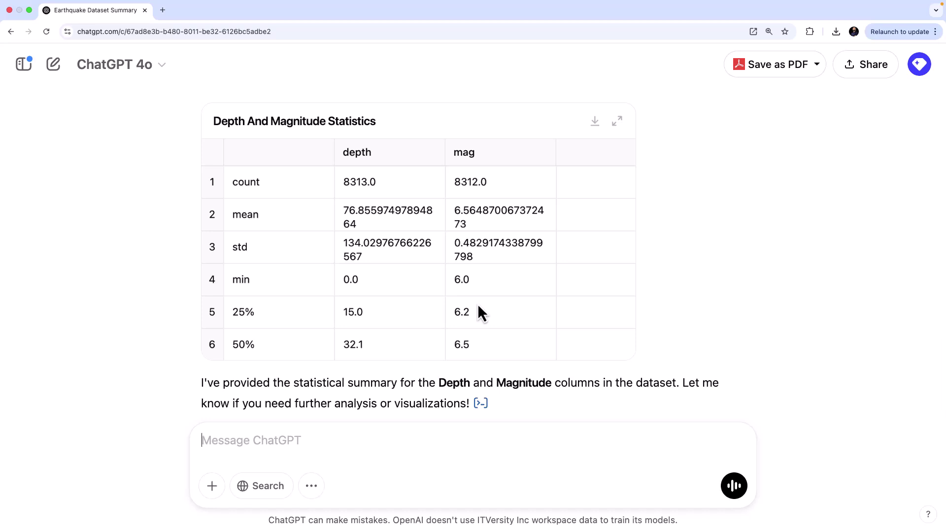
pyautogui.click(381, 161)
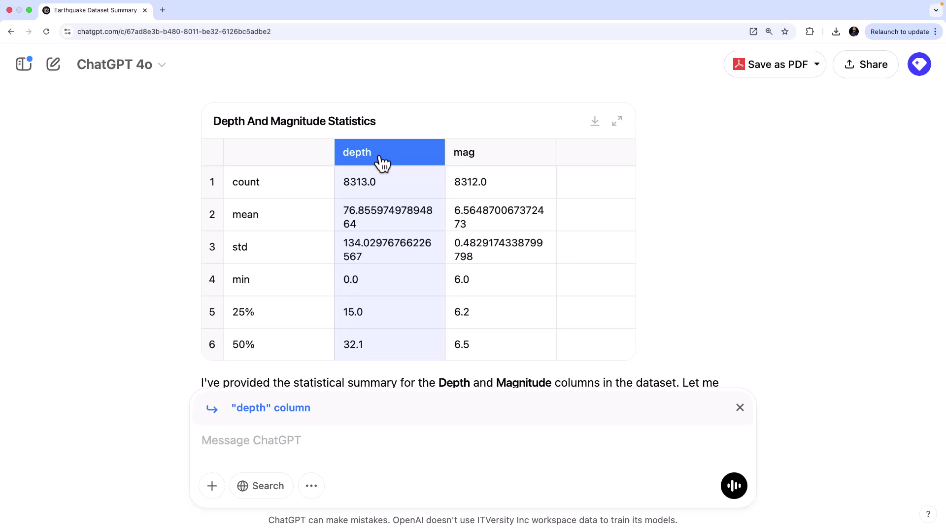
pyautogui.click(296, 452)
pyautogui.click(833, 365)
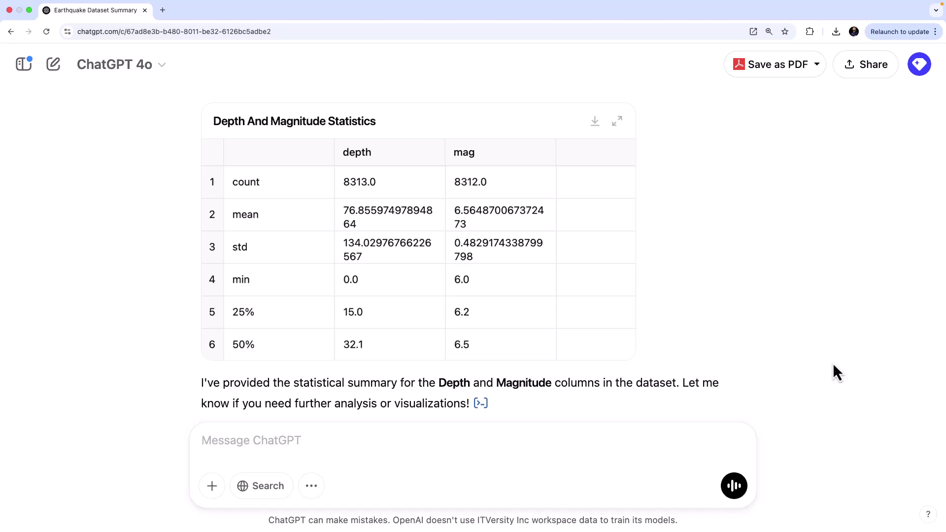
# Step: Send 'Show a histogram of earthquake magnitudes' and scroll down to the resulting histogram
pyautogui.write('Show a histogram of earthquake magnitudes')
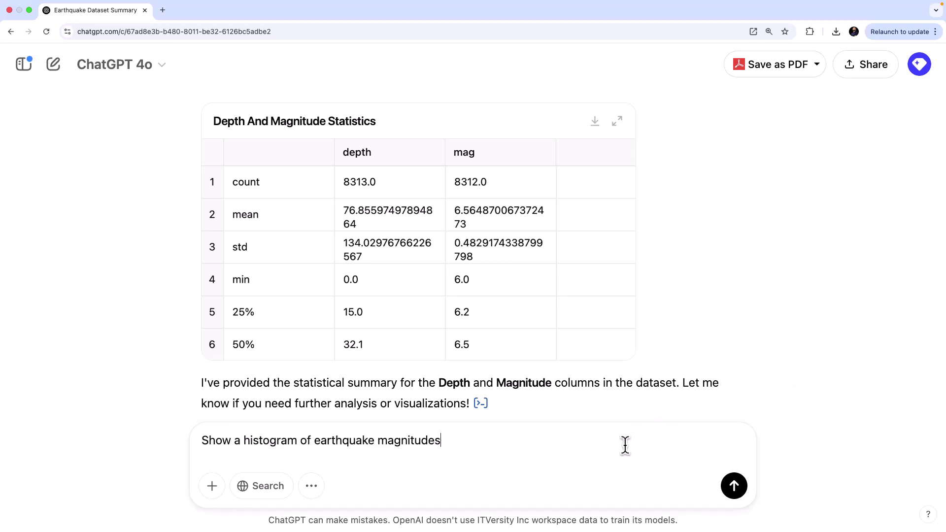
pyautogui.click(734, 487)
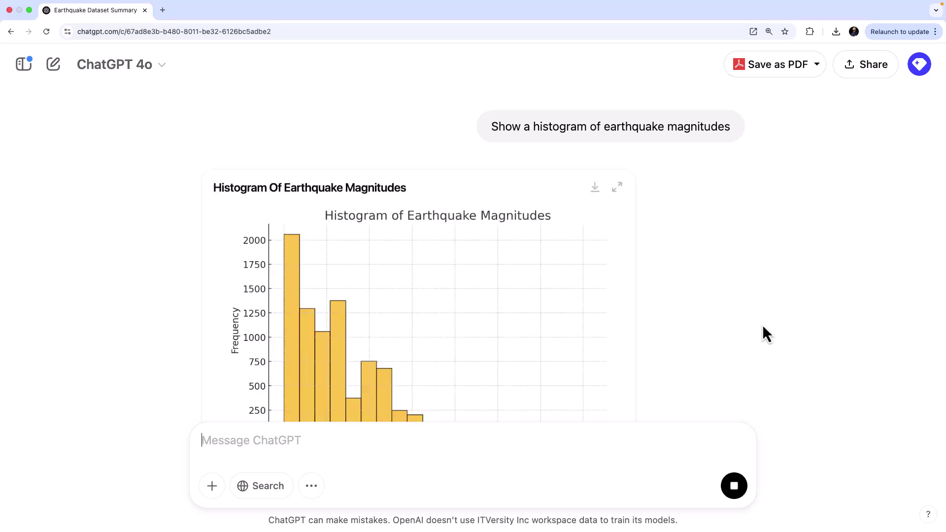
pyautogui.scroll(-2, 761, 324)
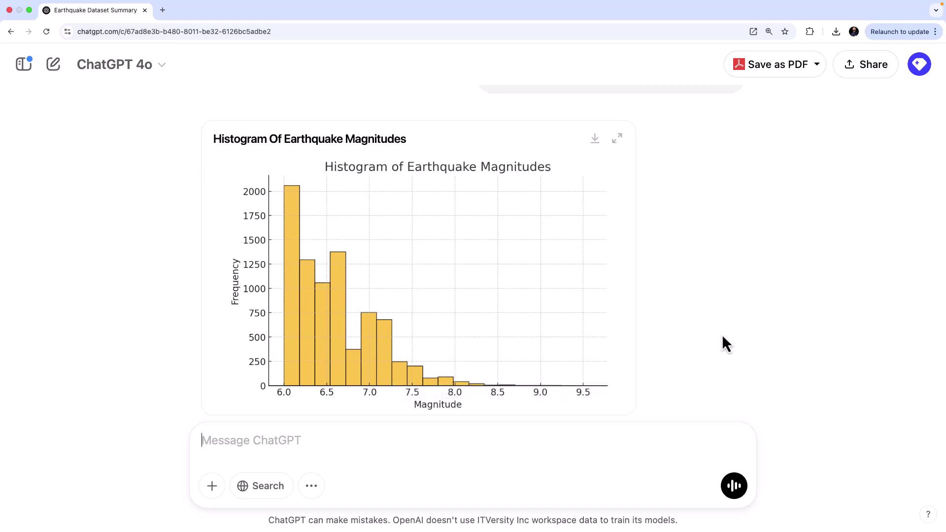
pyautogui.scroll(-3, 765, 340)
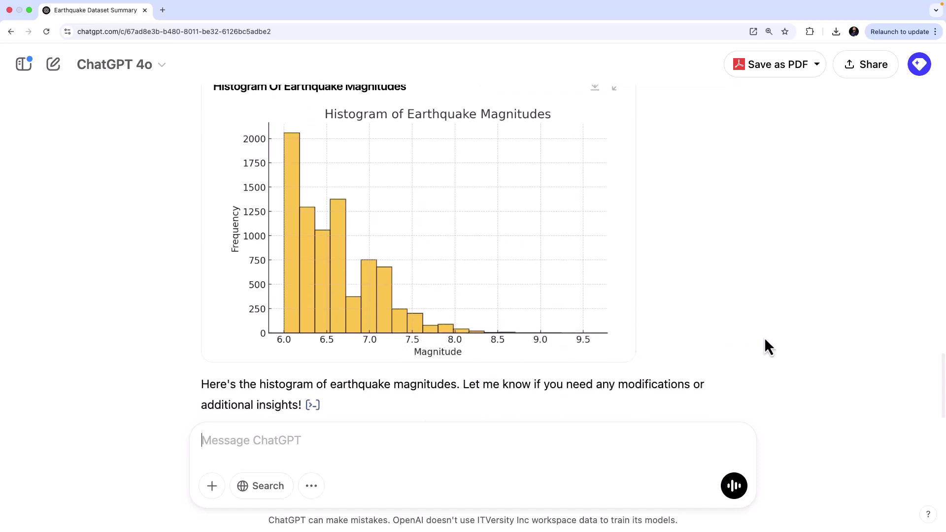
pyautogui.click(523, 446)
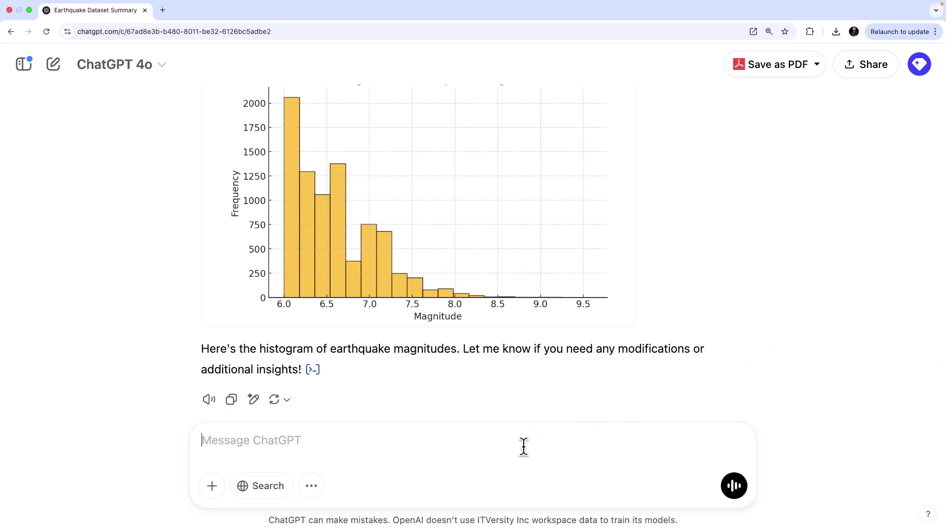
# Step: Send 'Show earthquake frequency over time as a line chart' and scroll to the 1900–2010s chart
pyautogui.write('Sho')
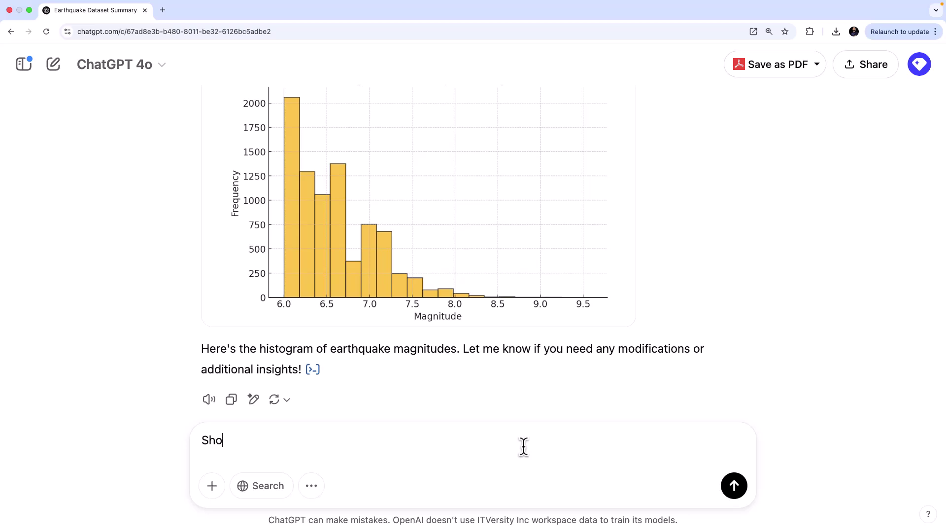
pyautogui.write('w earthquake f')
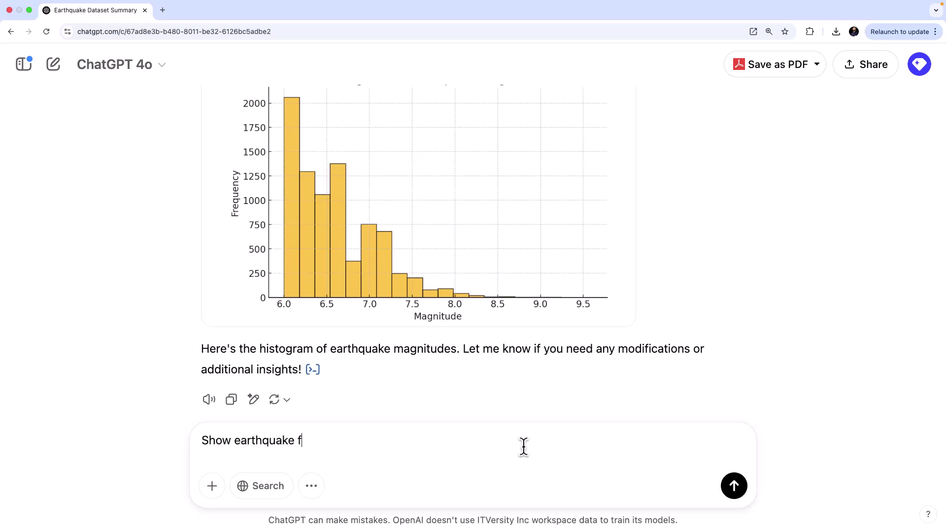
pyautogui.write('requency over time a')
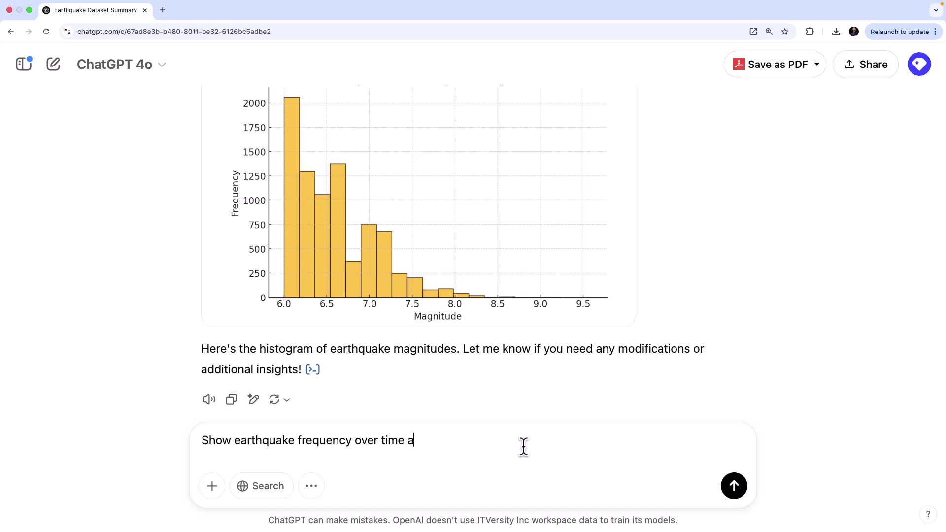
pyautogui.write('s a line chart')
pyautogui.press('Return')
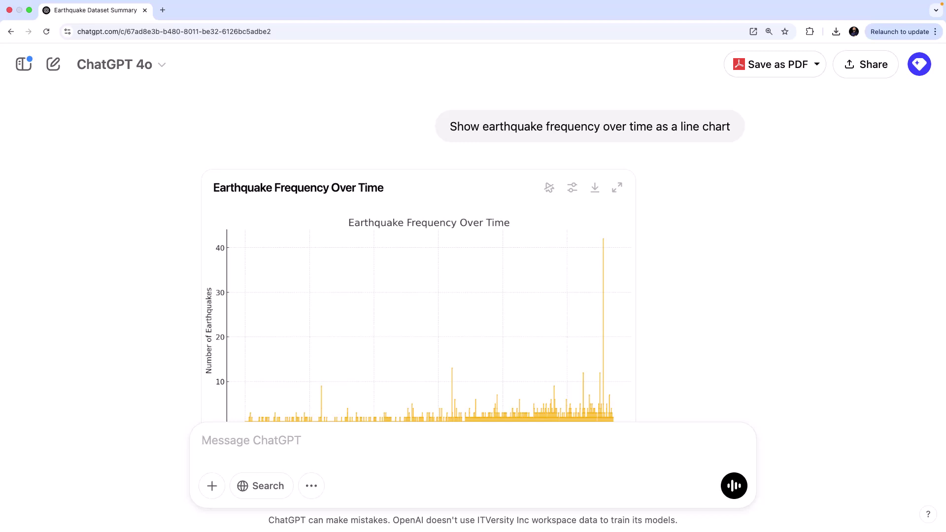
pyautogui.scroll(-2, 667, 249)
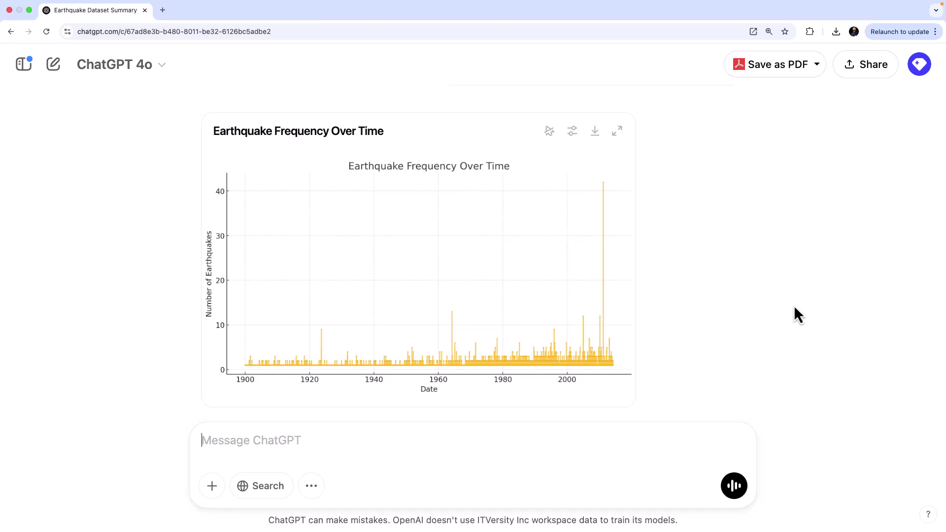
# Step: Send 'Find the top 5 earthquakes with the highest magnitude' and review the resulting table
pyautogui.click(532, 456)
pyautogui.write('Find')
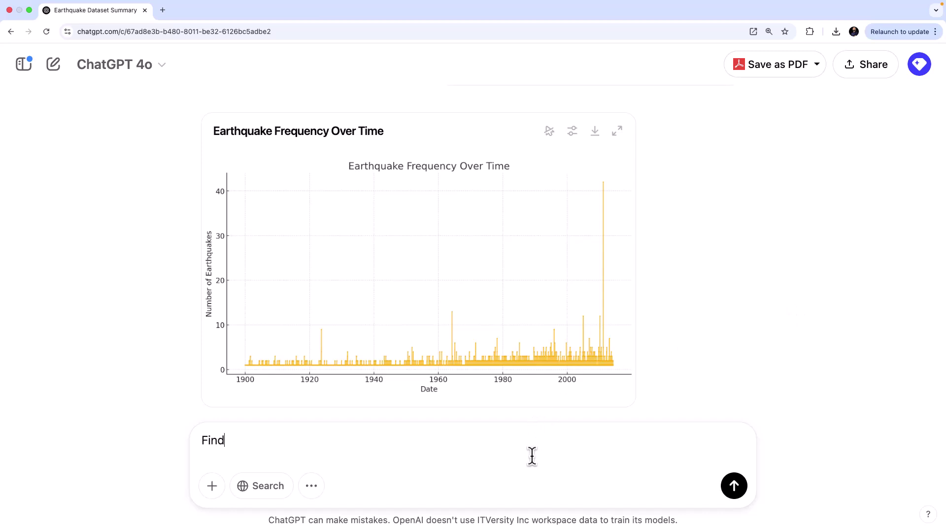
pyautogui.write(' the top')
pyautogui.write('5 earthquake')
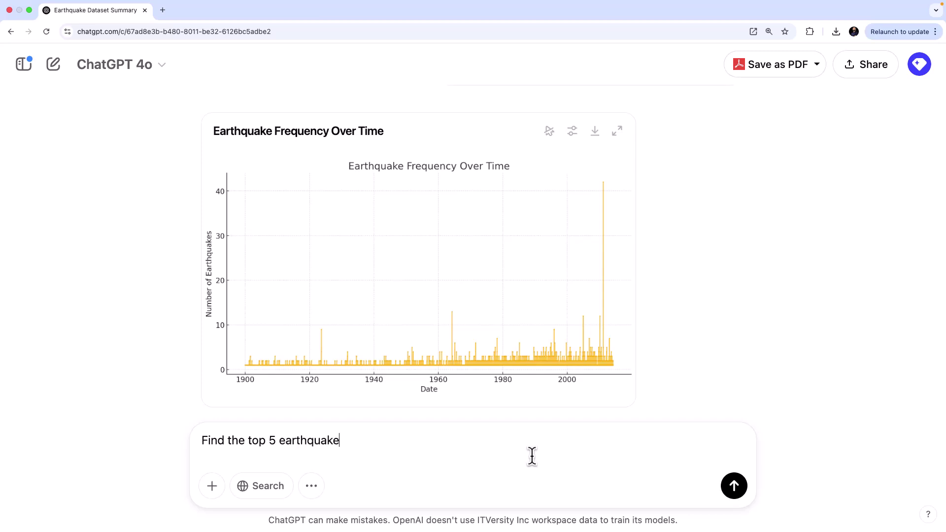
pyautogui.write('s with the highestb')
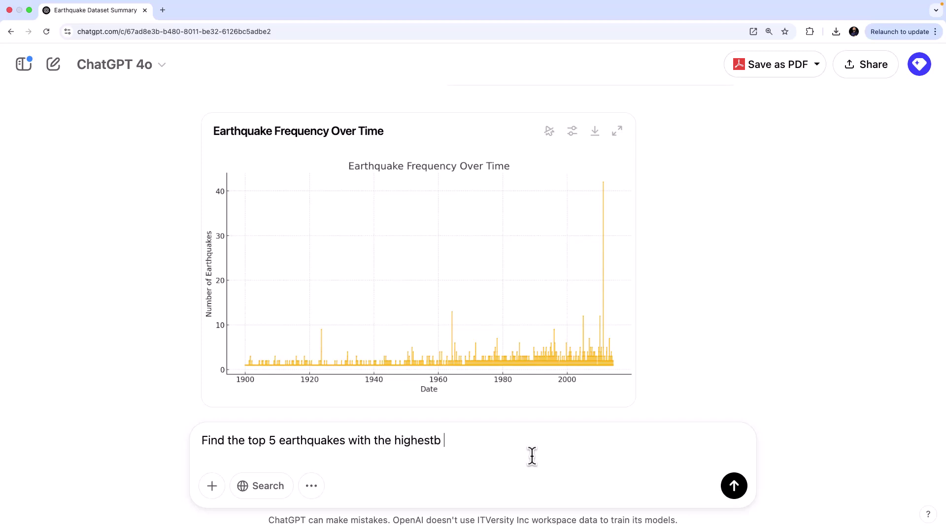
pyautogui.press('BackSpace')
pyautogui.write('magnitude')
pyautogui.press('Return')
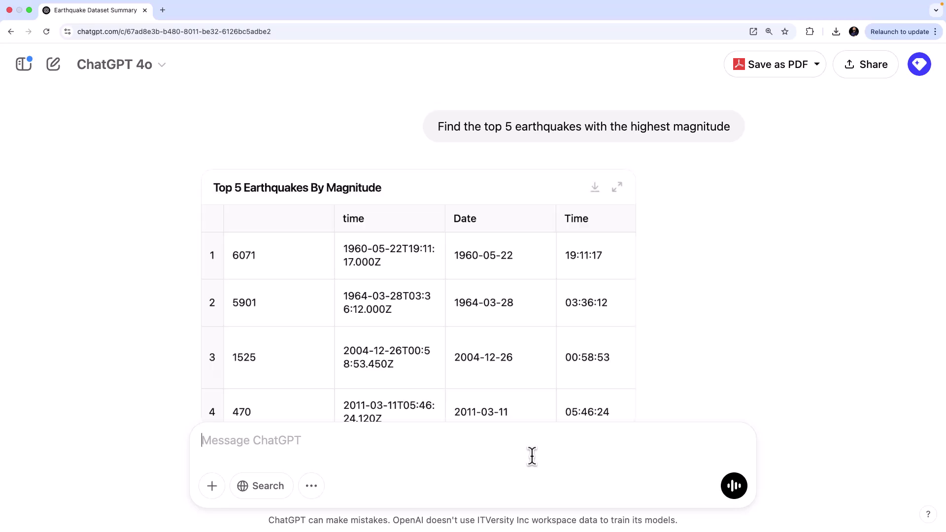
pyautogui.scroll(-3, 387, 367)
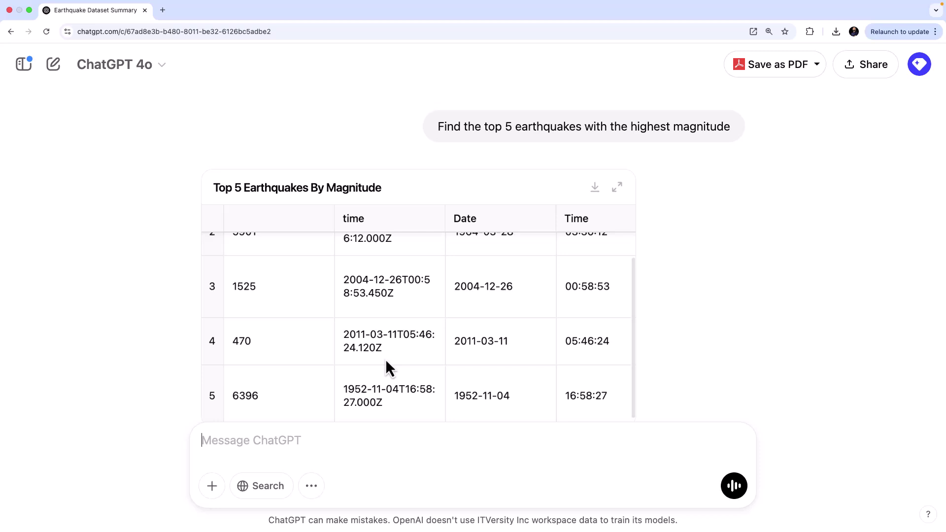
pyautogui.click(384, 450)
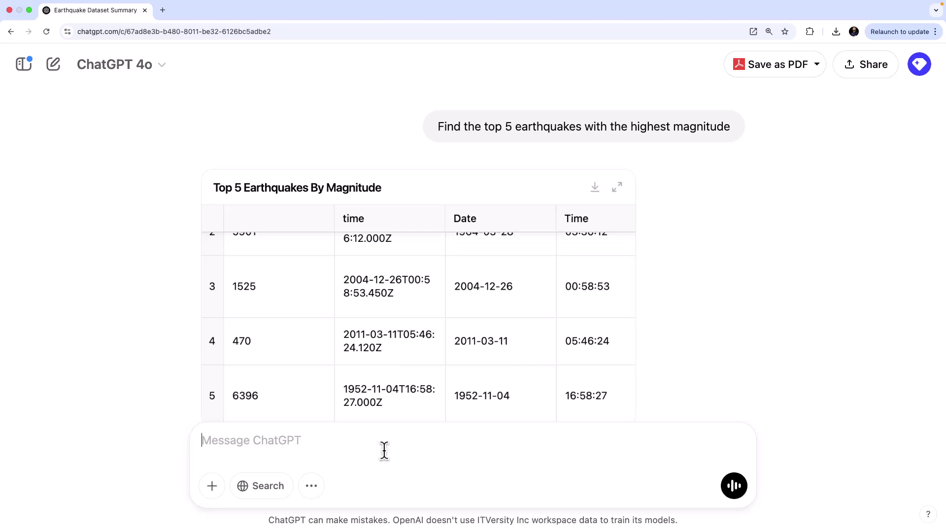
# Step: Send 'Can you show the result as a geo map' for the top 5 earthquakes
pyautogui.write('Can y')
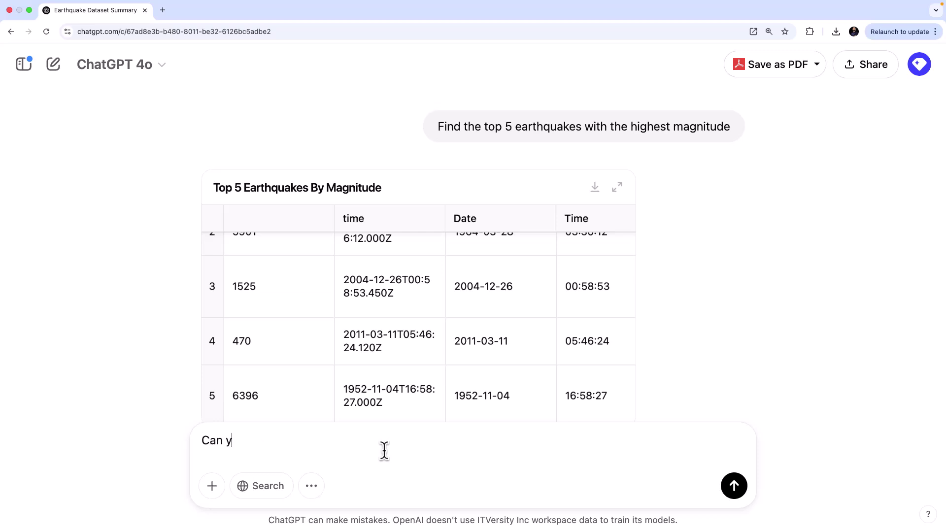
pyautogui.write('ou show the result as a')
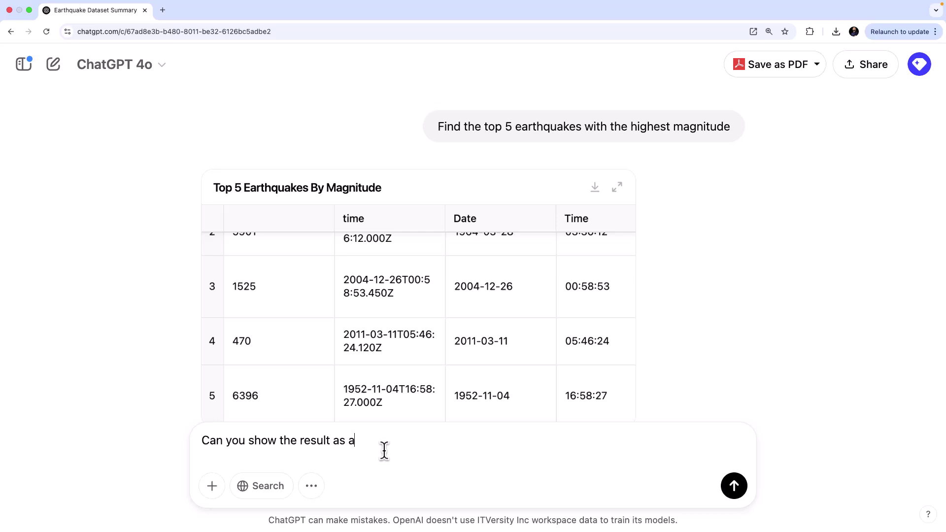
pyautogui.write(' geo map')
pyautogui.press('Return')
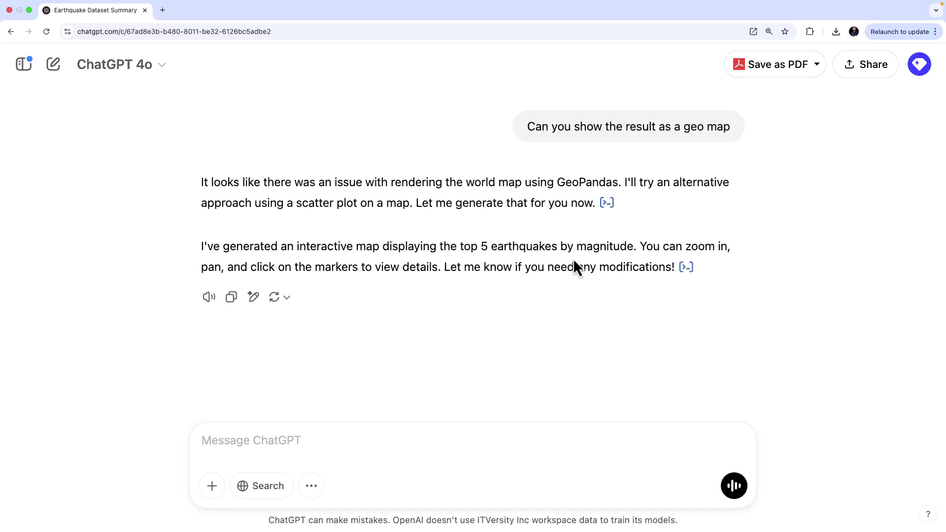
# Step: Ask 'Give me the map to download', save top_earthquakes_map.html to Downloads, and open it
pyautogui.write('Gi')
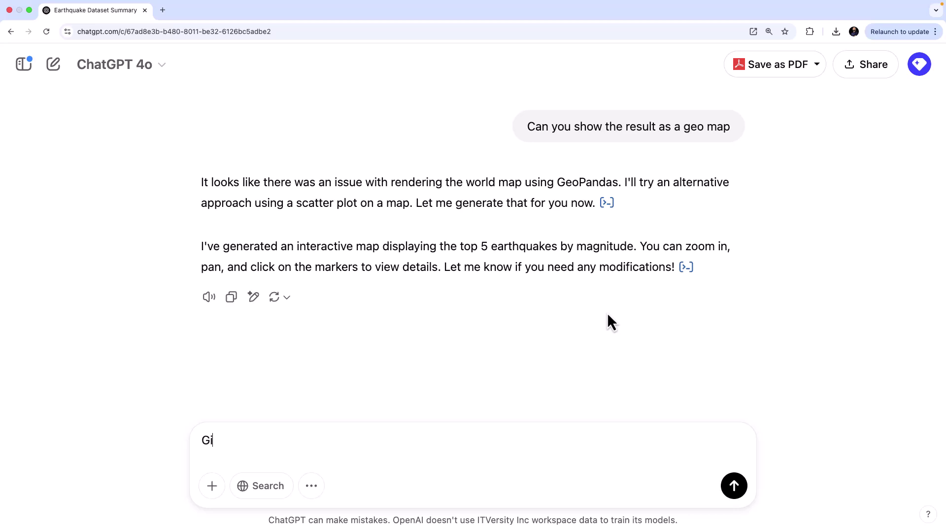
pyautogui.write('ve me the map to do')
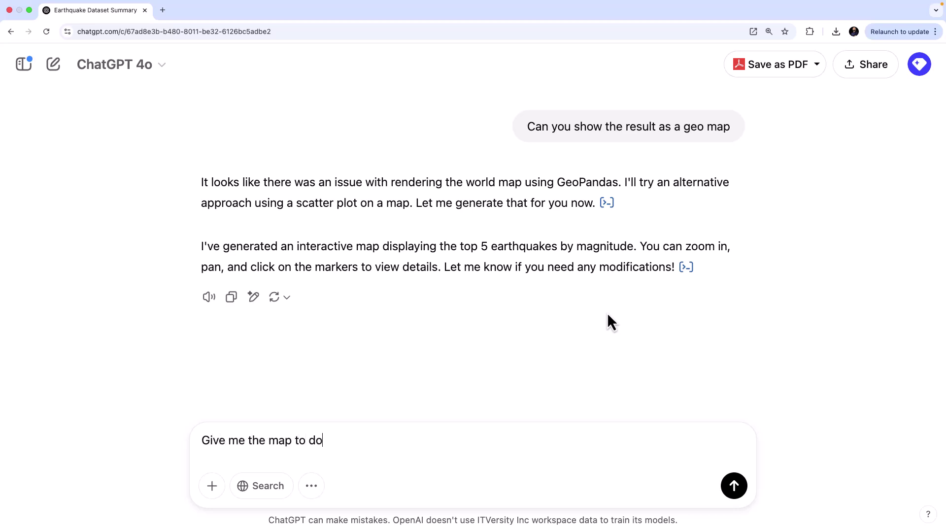
pyautogui.write('wnload')
pyautogui.press('Return')
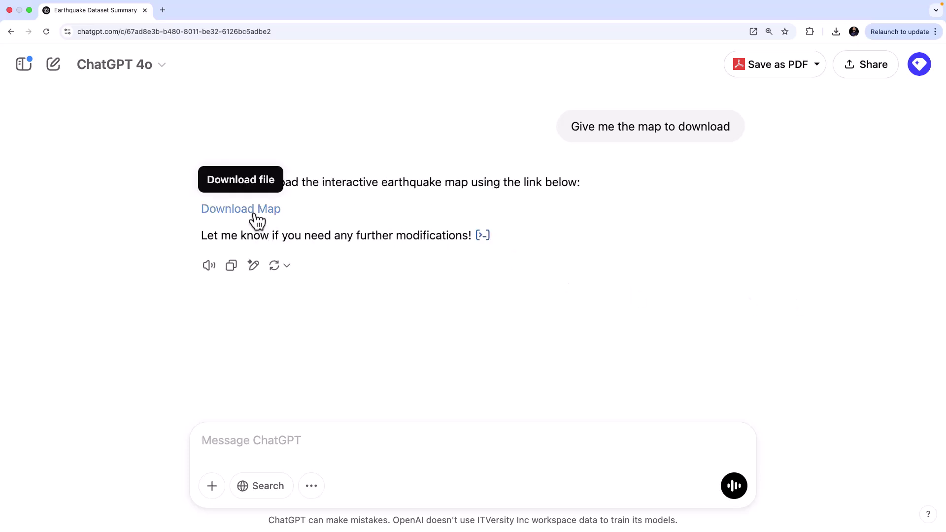
pyautogui.click(253, 212)
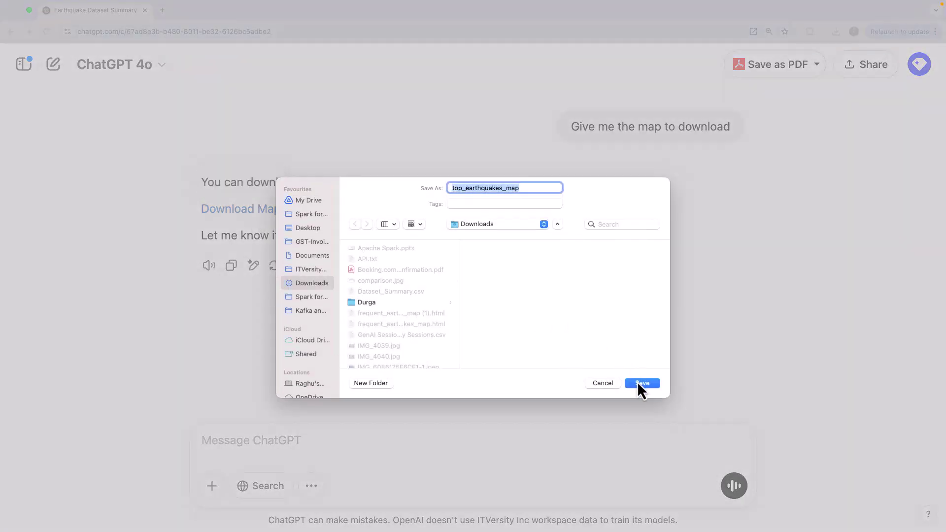
pyautogui.click(638, 384)
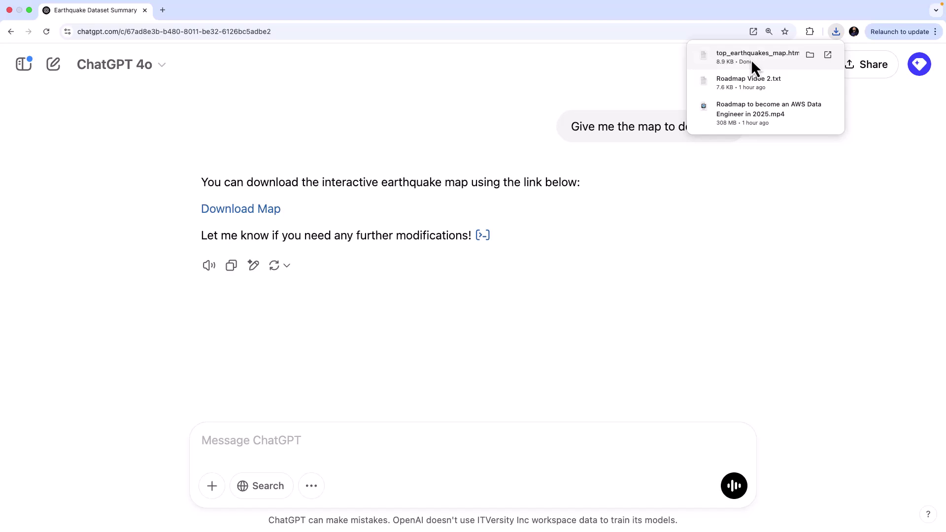
pyautogui.click(752, 58)
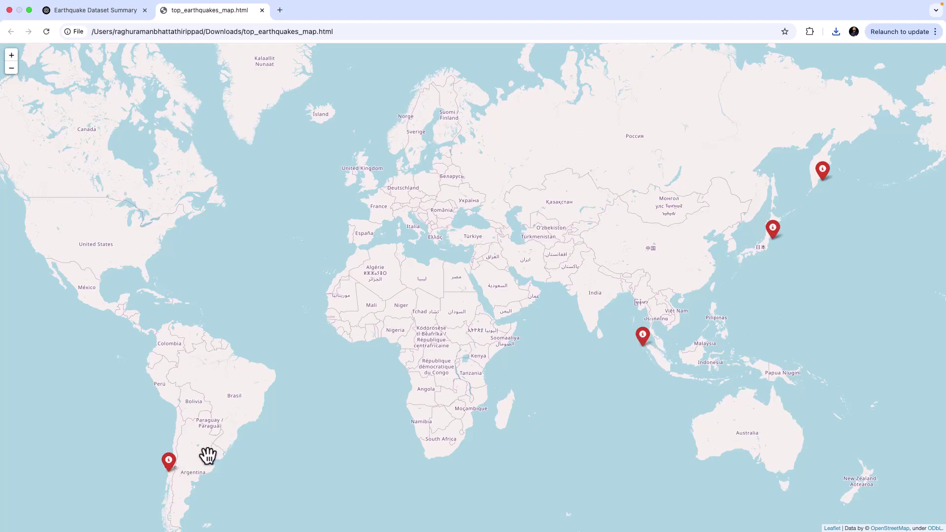
# Step: Zoom in and out around the markers on the top-earthquakes world map, then go back to the Earthquake Dataset Summary chat
pyautogui.scroll(3, 388, 380)
pyautogui.scroll(-5, 388, 380)
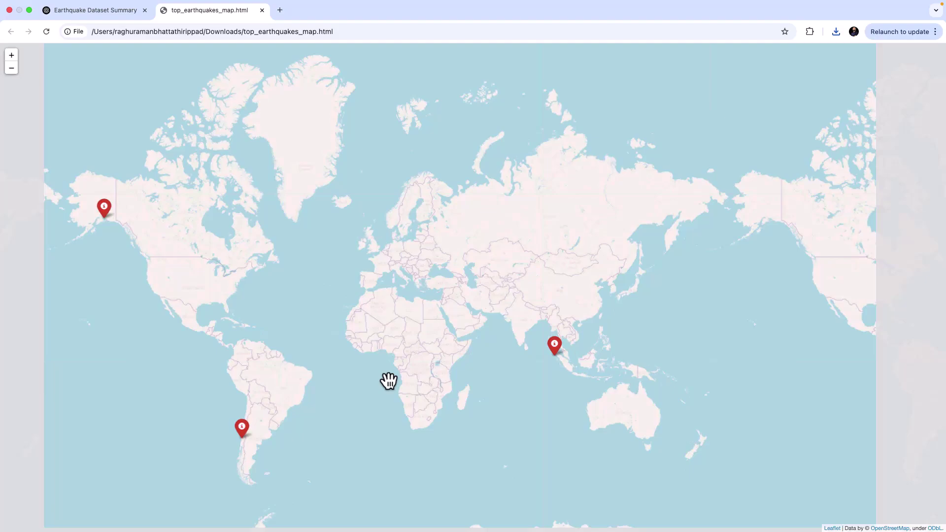
pyautogui.scroll(3, 389, 380)
pyautogui.scroll(2, 388, 380)
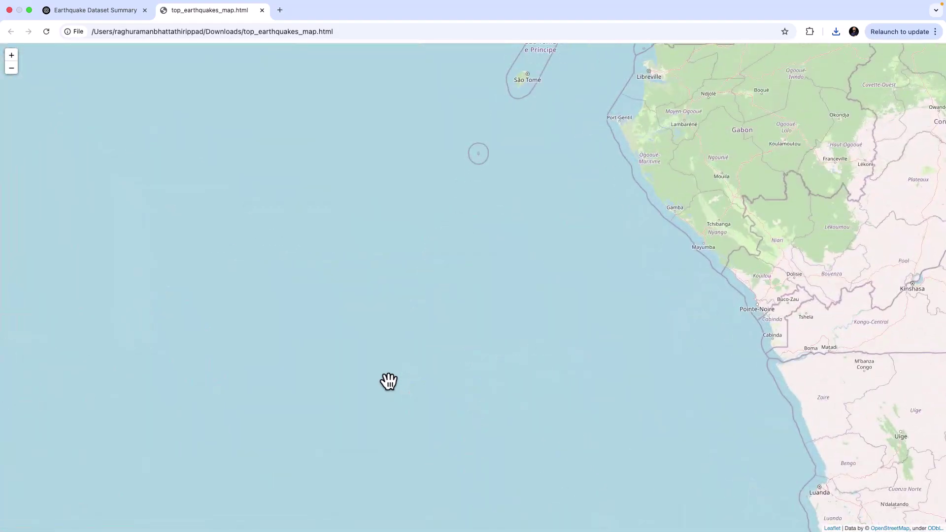
pyautogui.scroll(-1, 389, 380)
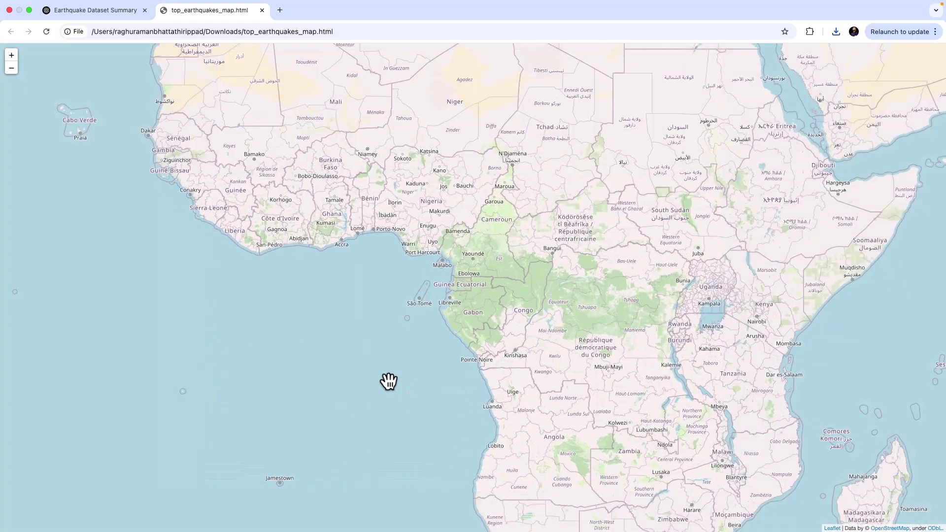
pyautogui.scroll(-2, 388, 379)
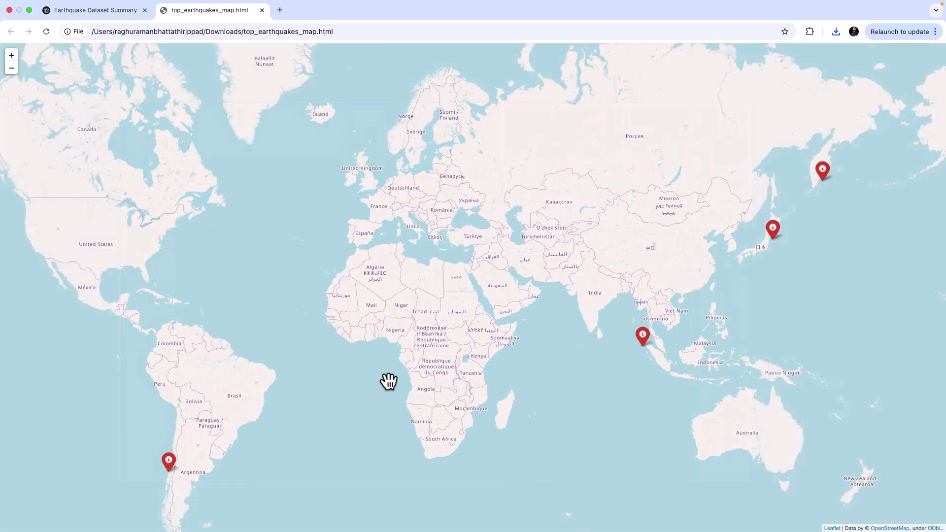
pyautogui.scroll(-1, 388, 380)
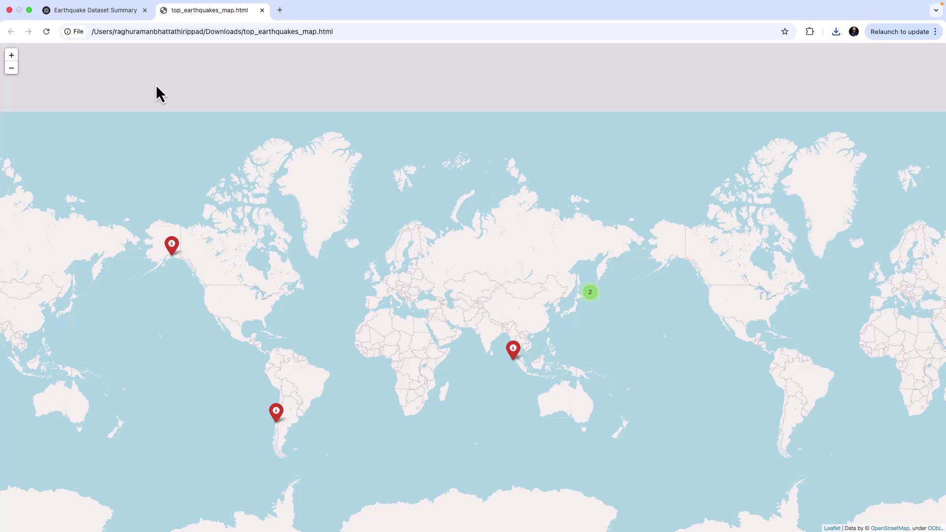
pyautogui.click(101, 17)
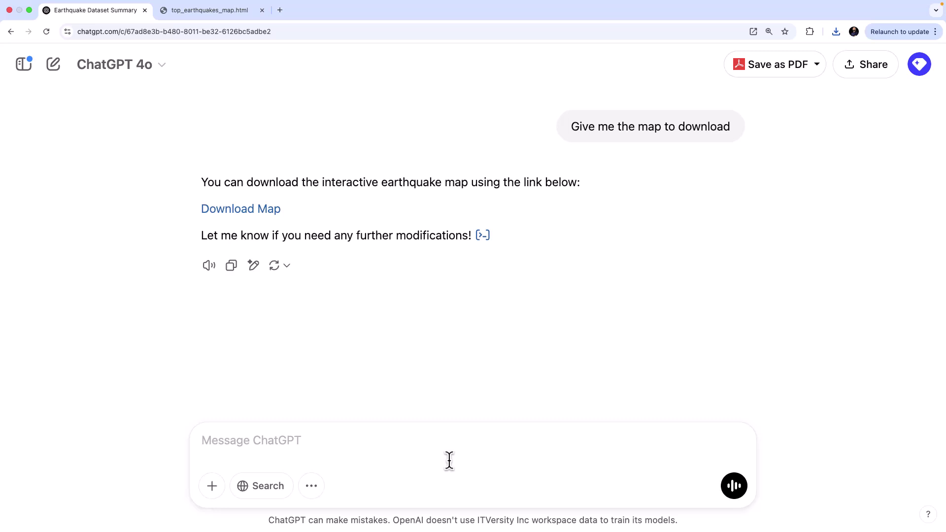
# Step: Ask 'Which areas have the most frequent earthquakes?' to get the Top 10 Areas table led by Vanuatu
pyautogui.write('Which ')
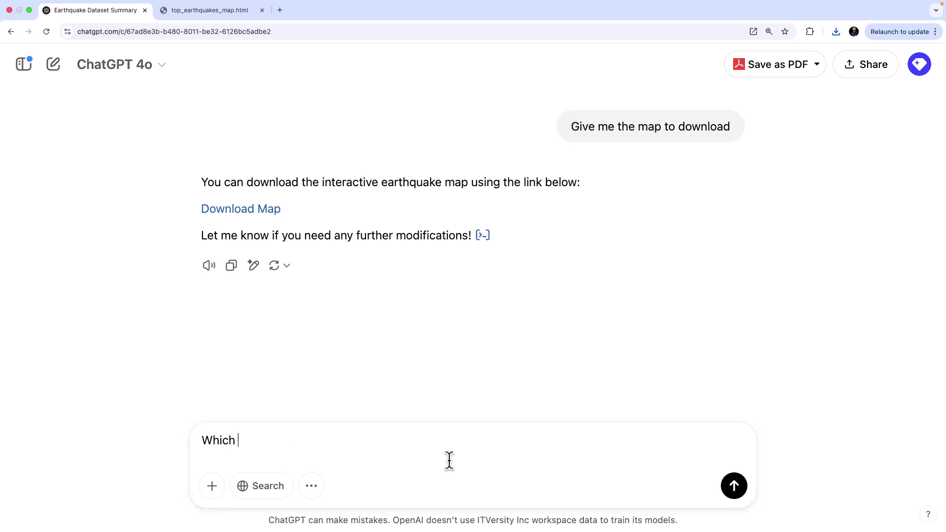
pyautogui.write('areas have the most')
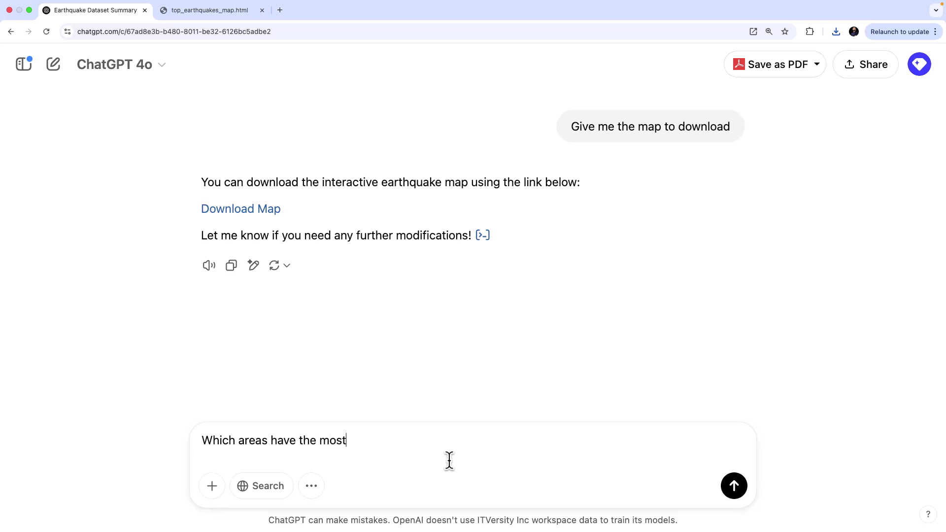
pyautogui.write(' freques')
pyautogui.press('BackSpace')
pyautogui.write('nt earthquakes?')
pyautogui.press('Return')
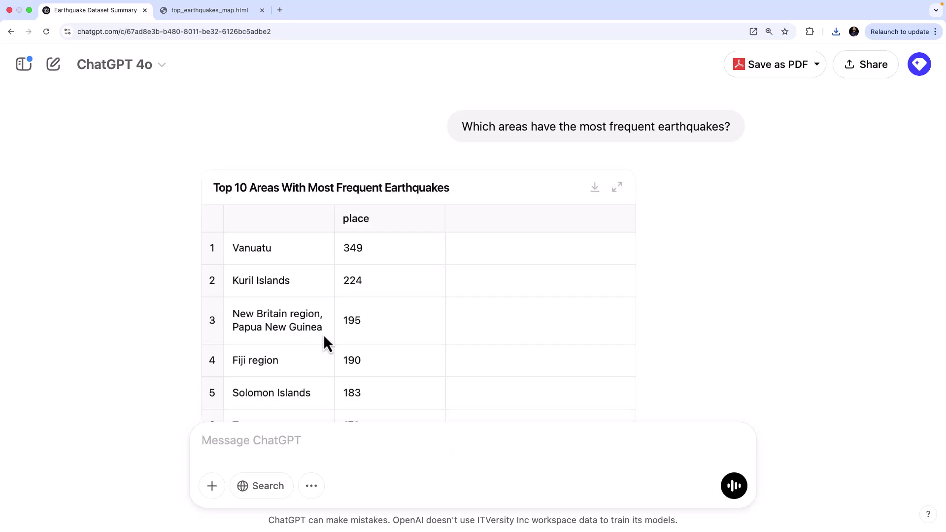
pyautogui.scroll(-4, 323, 334)
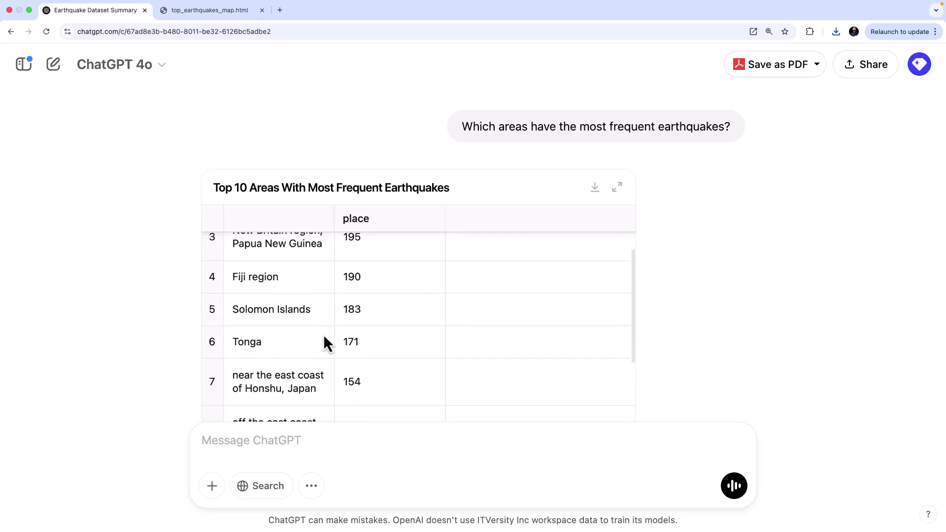
pyautogui.scroll(-8, 323, 337)
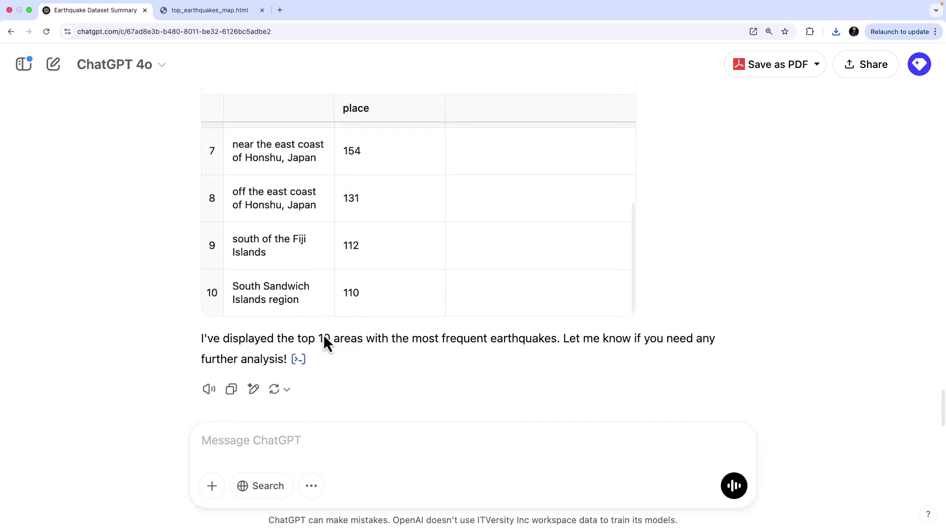
pyautogui.scroll(1, 323, 335)
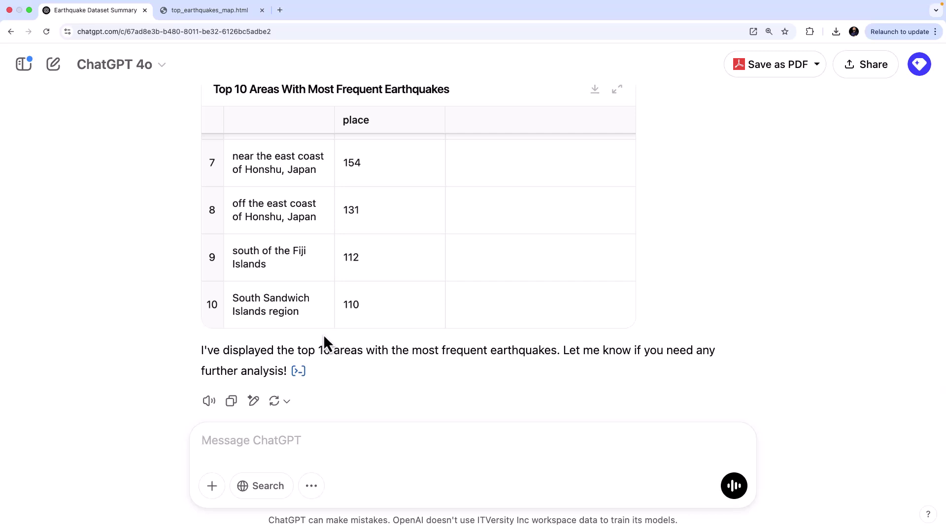
pyautogui.scroll(5, 335, 285)
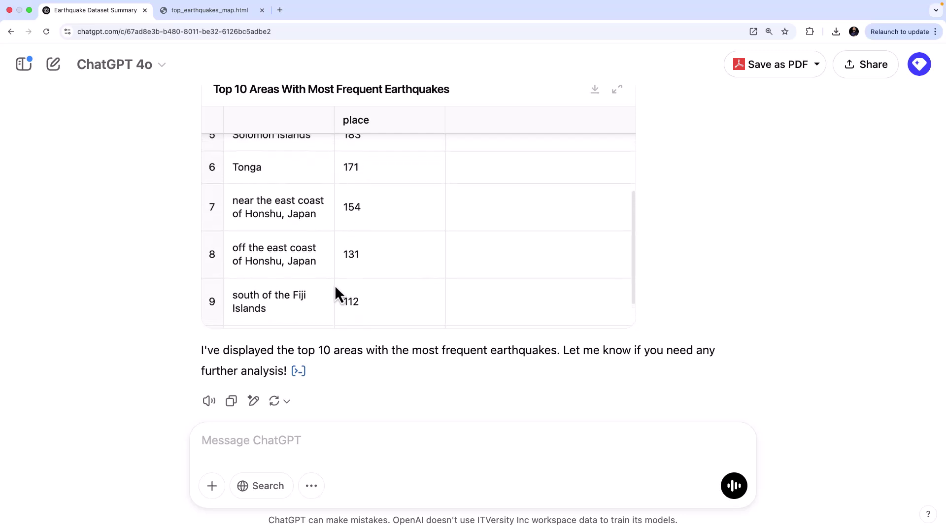
pyautogui.scroll(2, 335, 285)
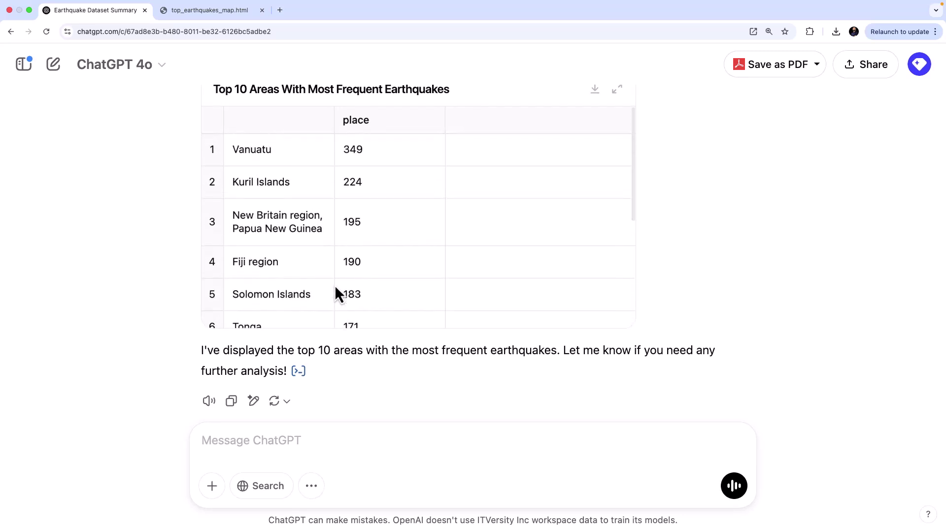
pyautogui.scroll(1, 335, 285)
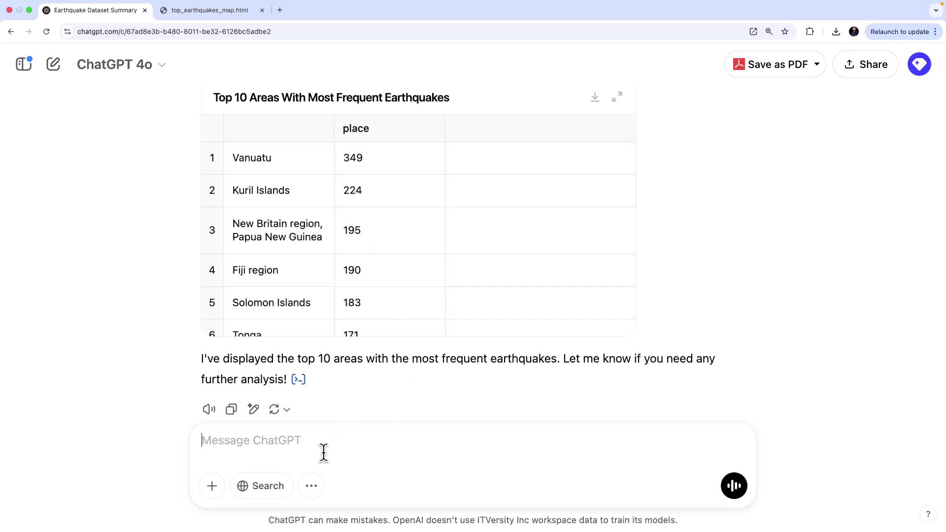
# Step: Ask 'Find the deepest earthquake recorded in the dataset' to get the Deepest Earthquake Recorded table
pyautogui.write('Fidn')
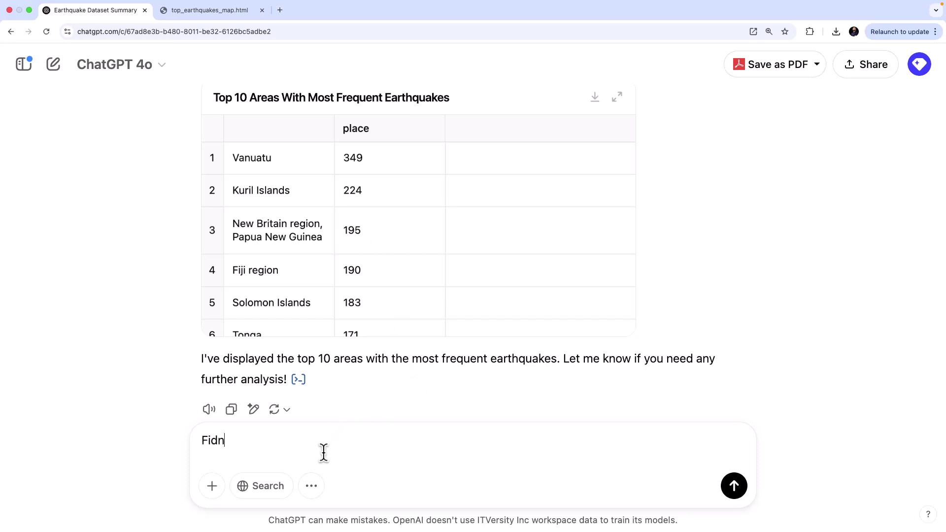
pyautogui.press('BackSpace')
pyautogui.press('BackSpace')
pyautogui.press('BackSpace')
pyautogui.write('nd the deepest')
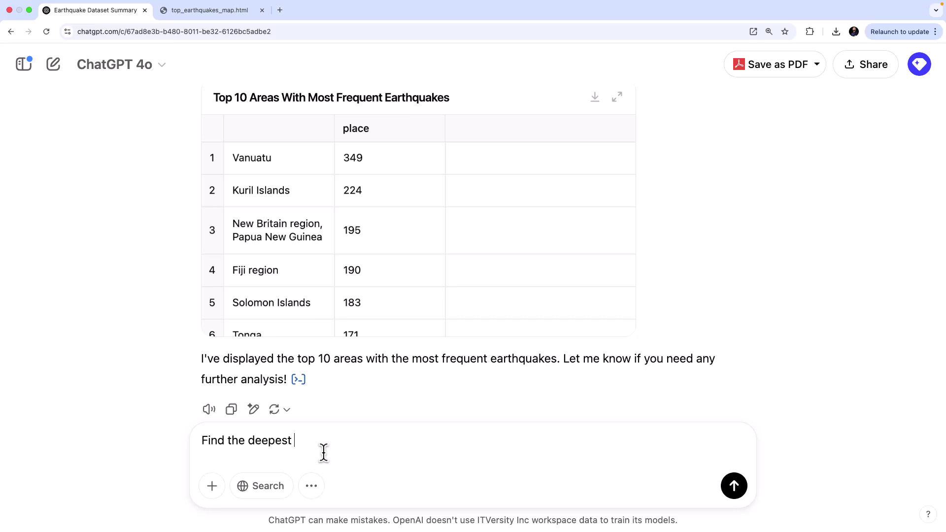
pyautogui.write(' earthquake record')
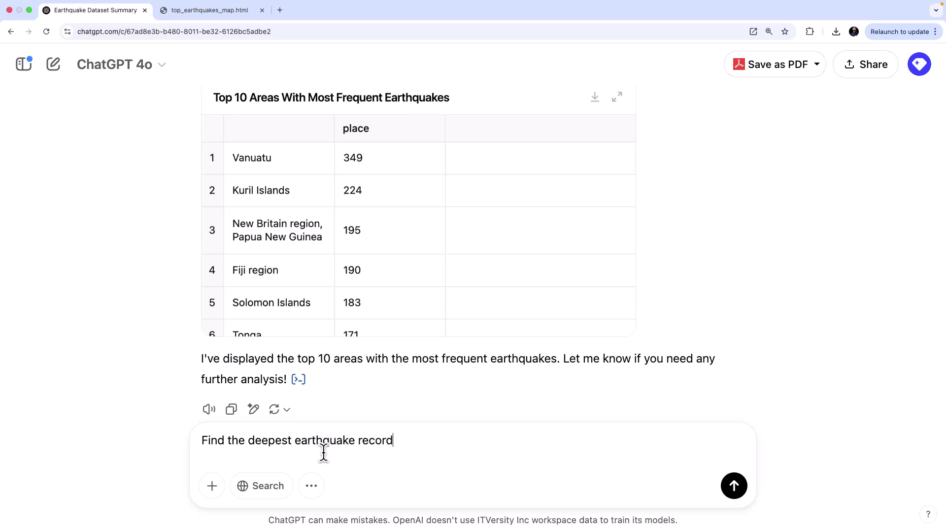
pyautogui.write('ed in the dataset')
pyautogui.press('Return')
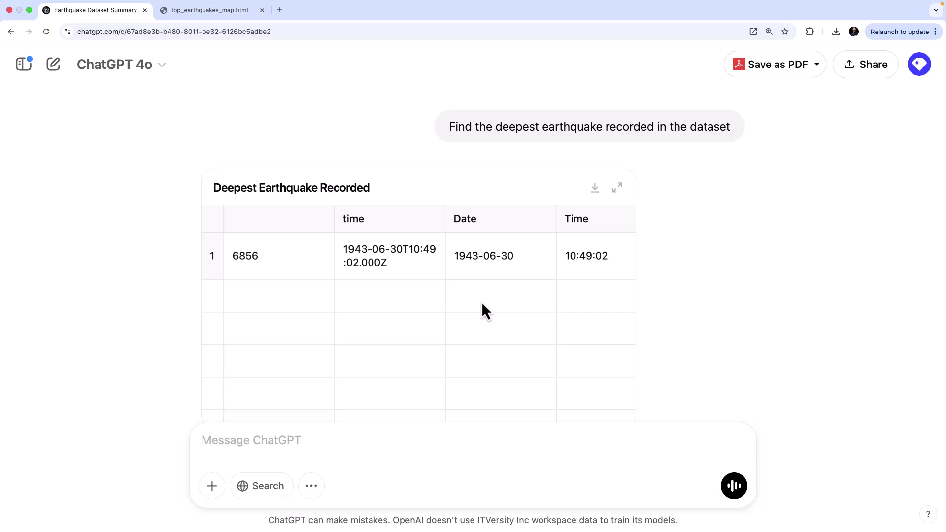
# Step: Switch briefly to the Excel/Jupyter desktop and back to the ChatGPT conversation
pyautogui.hotkey('ctrl', 'Left')
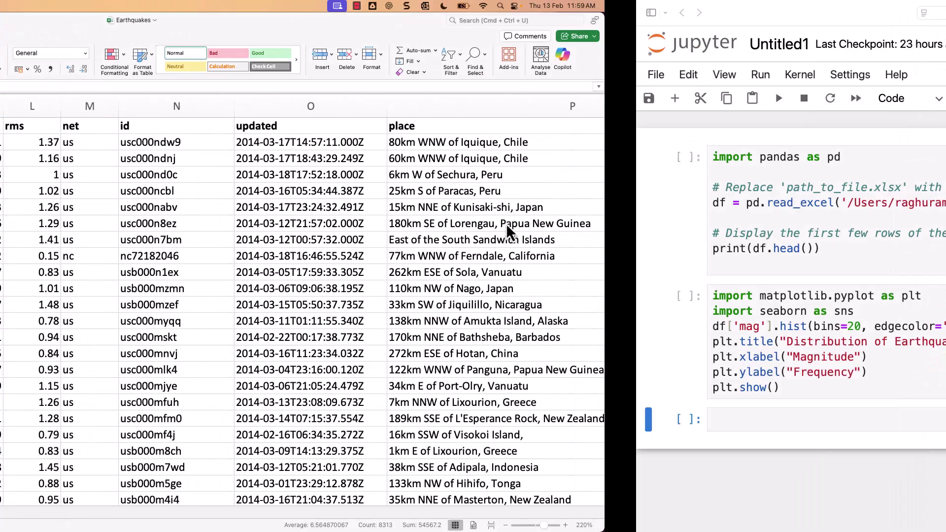
pyautogui.hotkey('ctrl', 'Right')
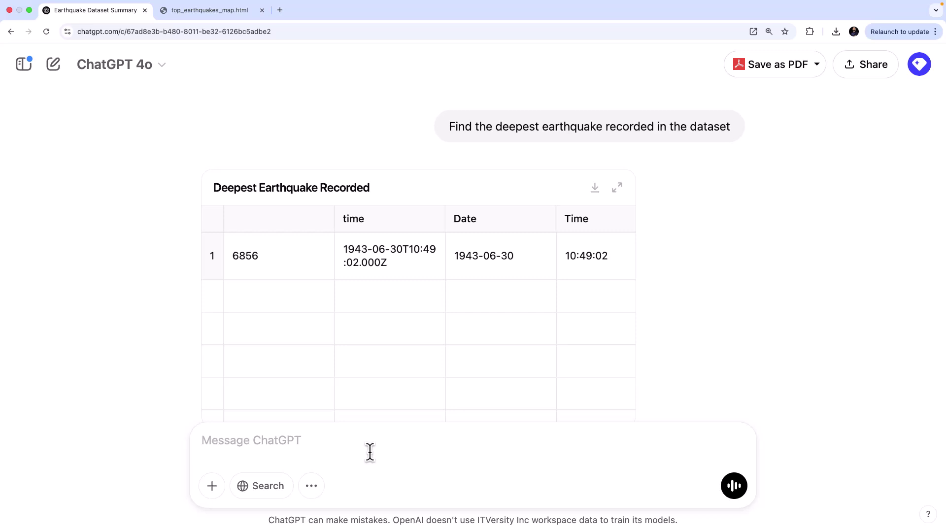
# Step: Send 'Generate Python code to visualize earthquake magnitude distribution' and open the resulting Visualize Magnitude code in the editor
pyautogui.write('Generate Python code to visualize earthquake magnitude distribution')
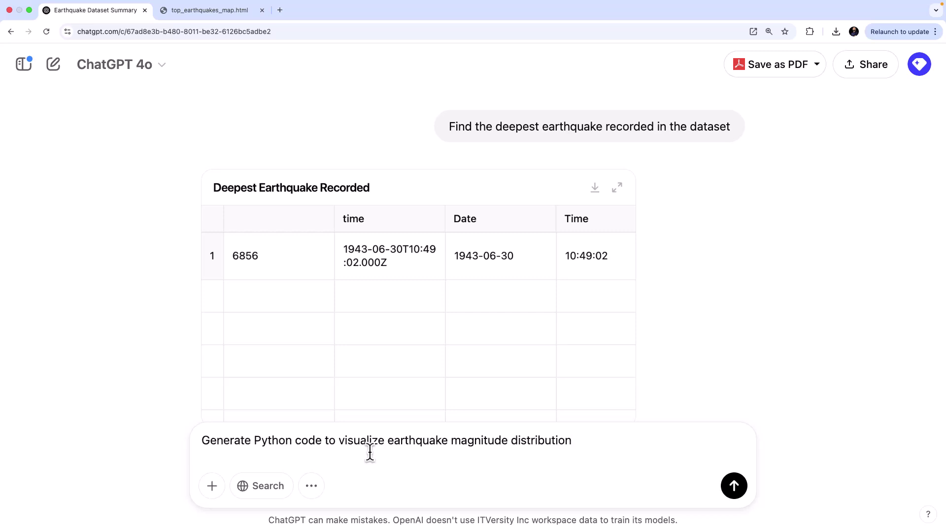
pyautogui.click(733, 491)
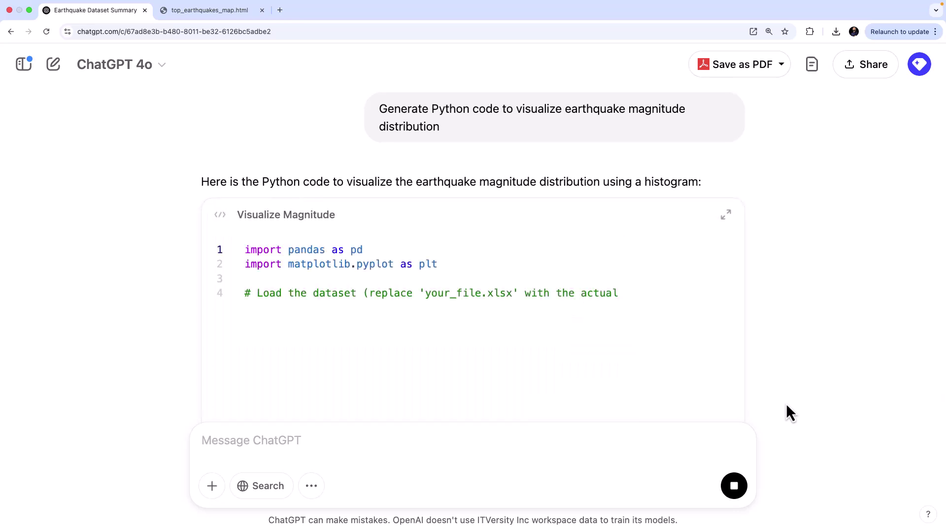
pyautogui.click(625, 410)
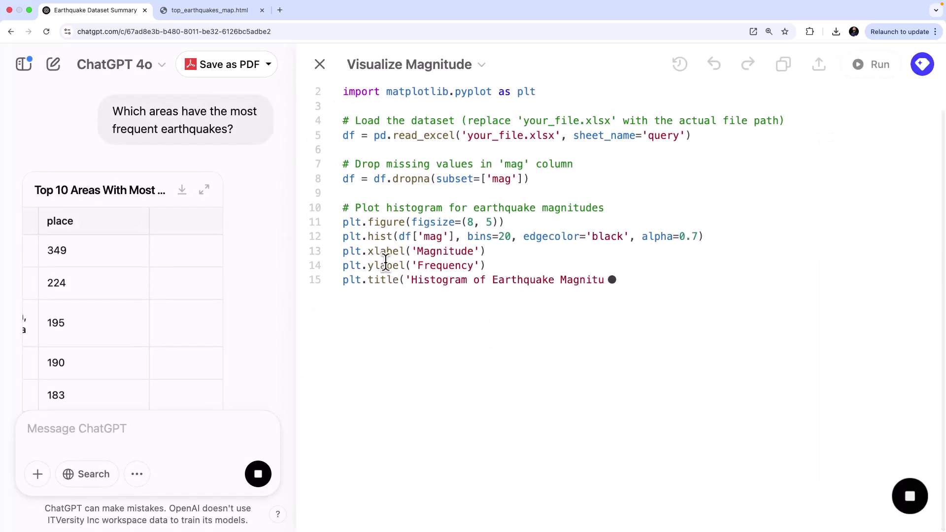
pyautogui.click(565, 338)
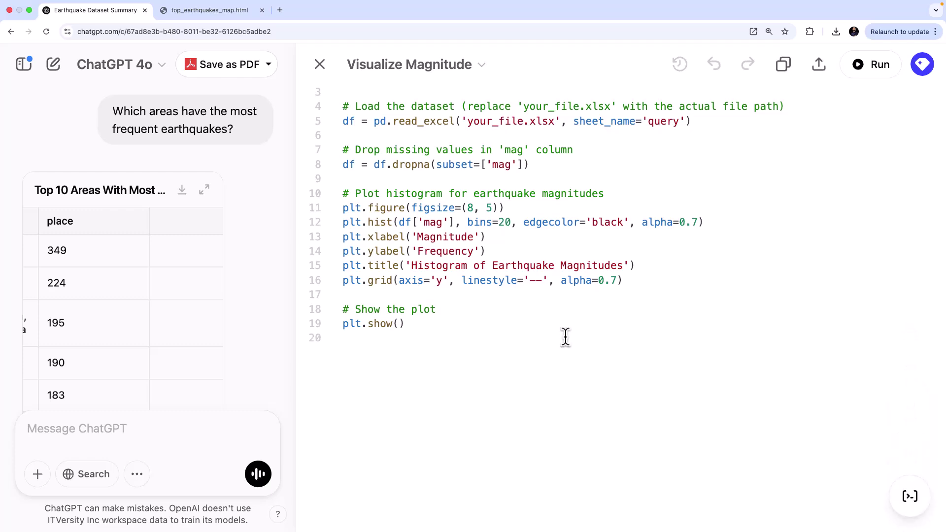
pyautogui.hotkey('ctrl', 'Left')
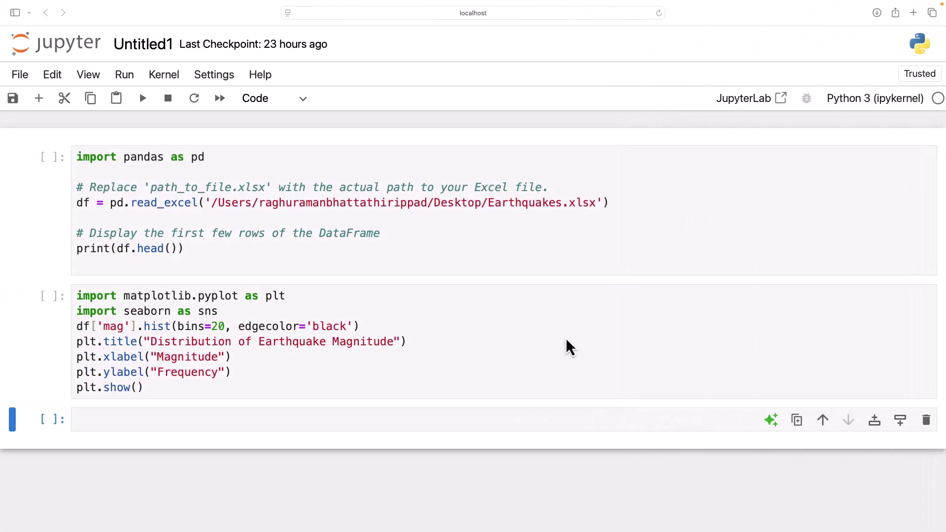
# Step: Compare the notebook's loading and plotting cells with ChatGPT's histogram code
pyautogui.moveTo(215, 254); pyautogui.dragTo(76, 156)
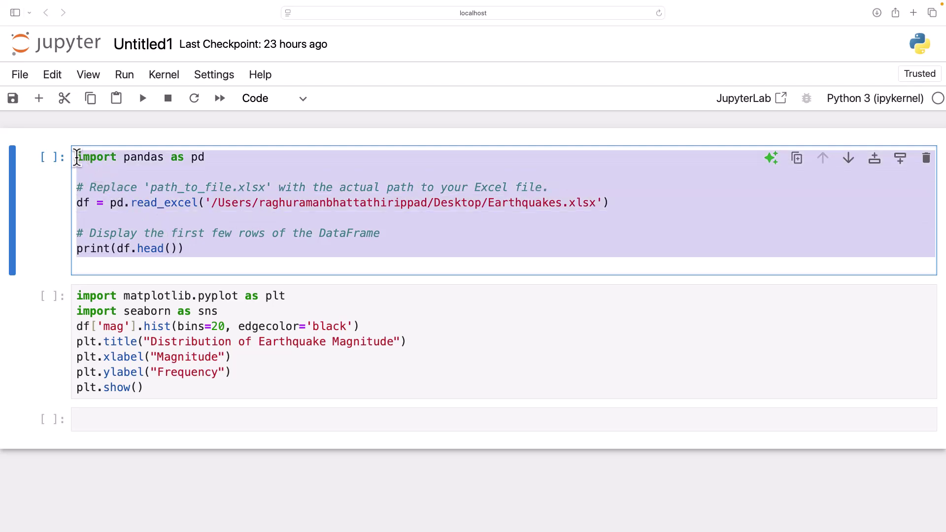
pyautogui.click(188, 248)
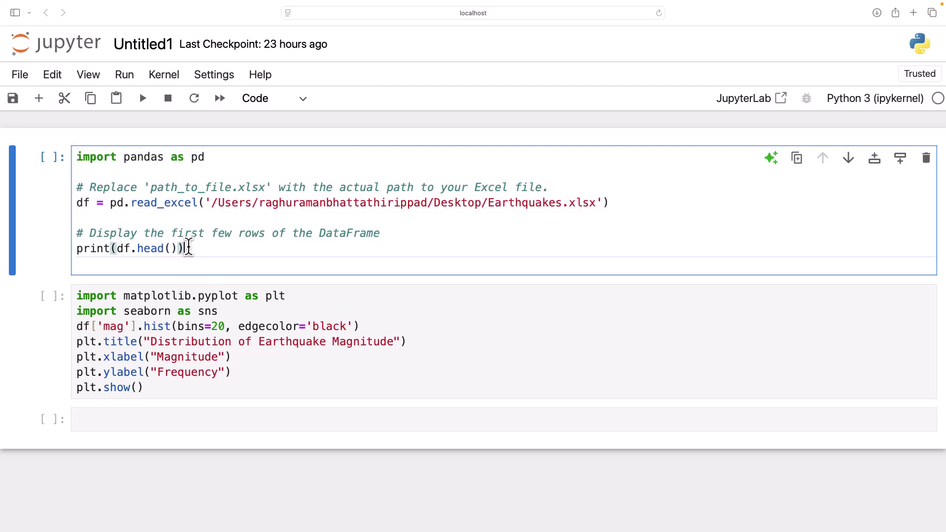
pyautogui.moveTo(188, 248); pyautogui.dragTo(81, 157)
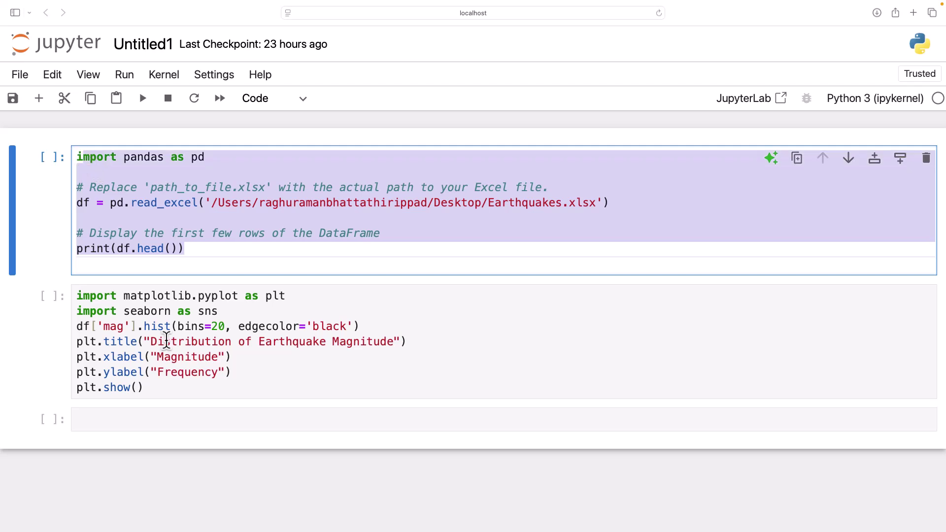
pyautogui.moveTo(149, 393); pyautogui.dragTo(76, 298)
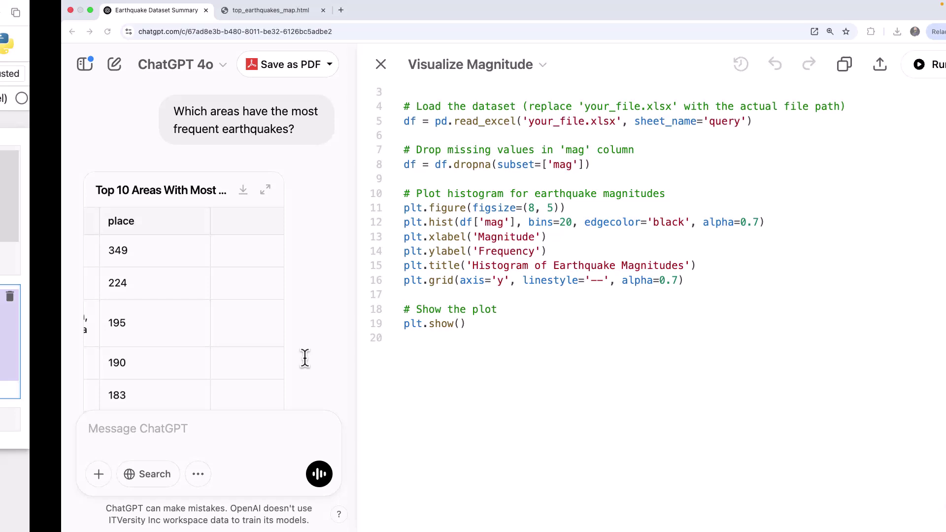
pyautogui.moveTo(339, 199); pyautogui.dragTo(452, 348)
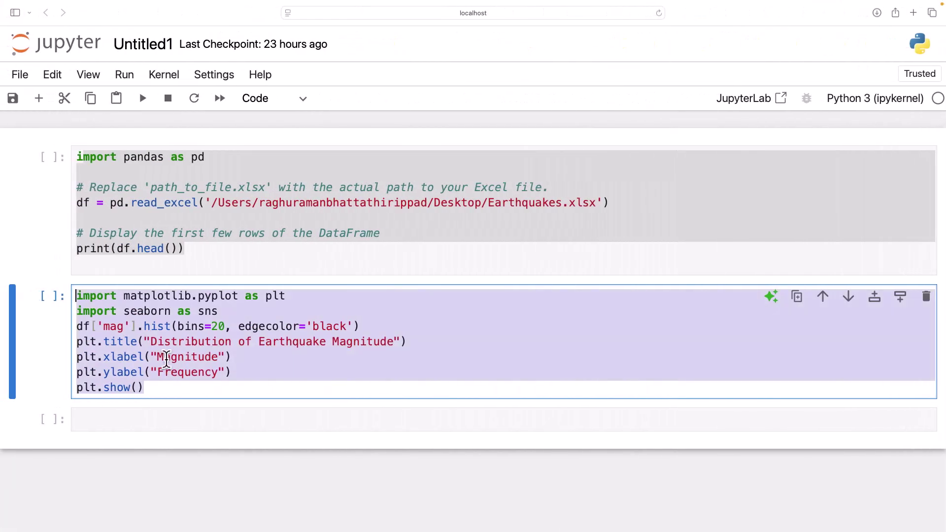
pyautogui.click(160, 358)
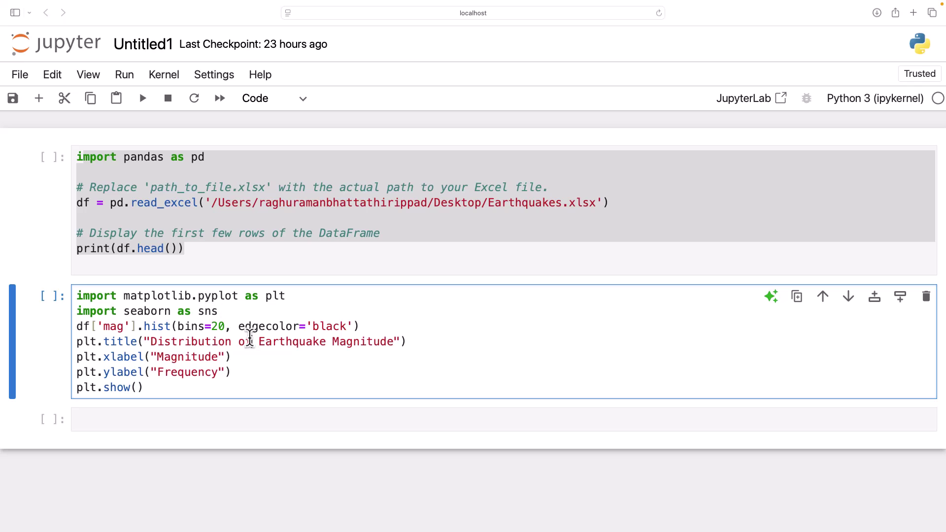
# Step: Run the first cell to load Earthquakes.xlsx and print its first five rows
pyautogui.click(195, 252)
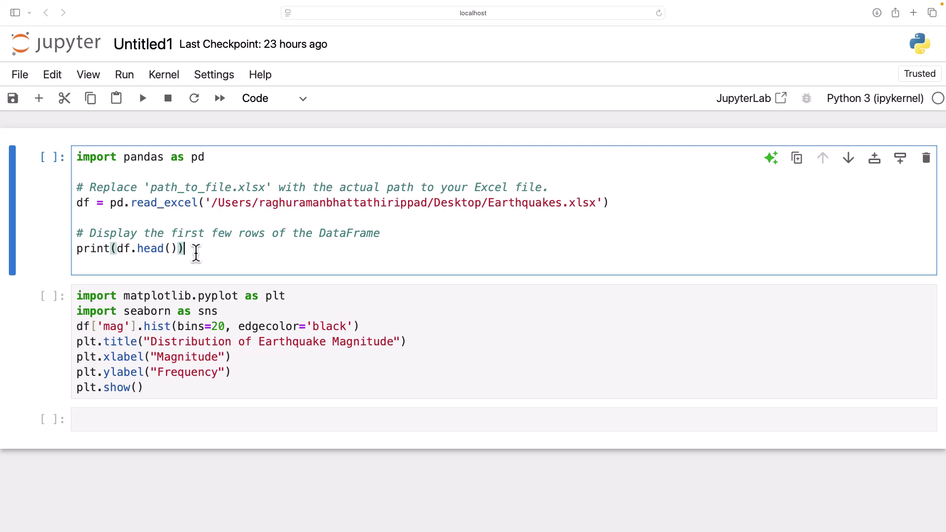
pyautogui.click(142, 100)
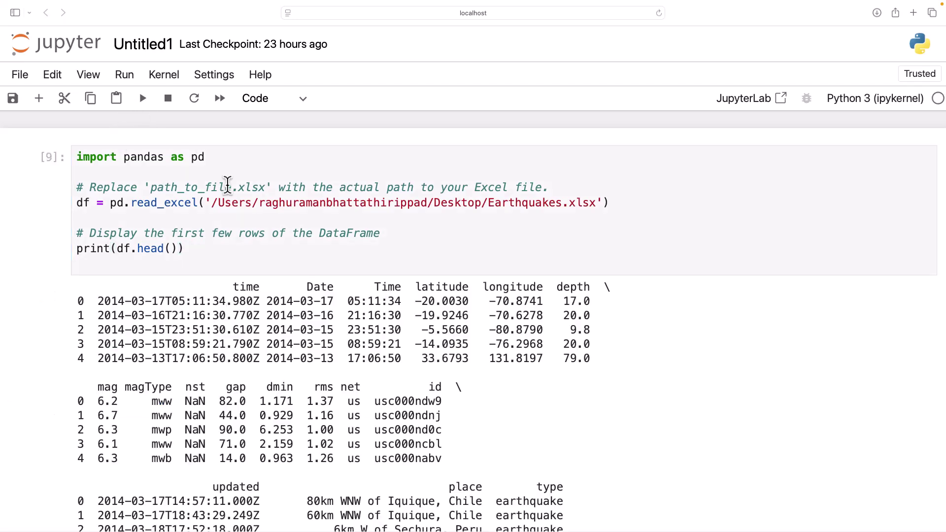
pyautogui.scroll(-7, 232, 249)
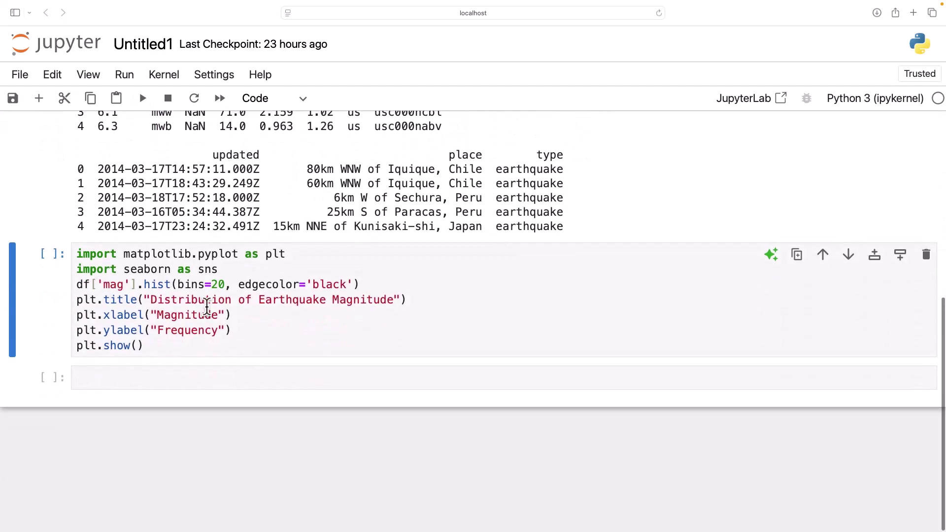
# Step: Run the plotting cell to draw the Distribution of Earthquake Magnitude histogram, peaking near magnitude 6.0
pyautogui.click(161, 348)
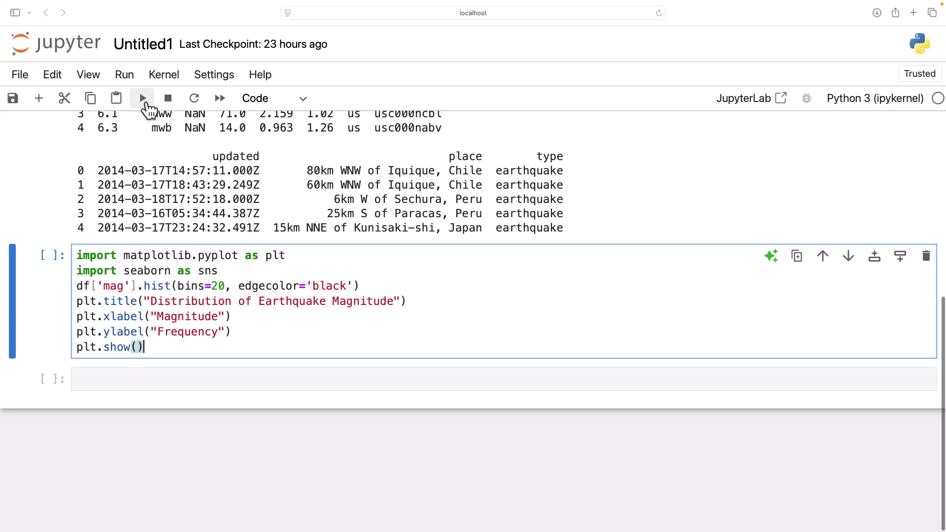
pyautogui.click(143, 99)
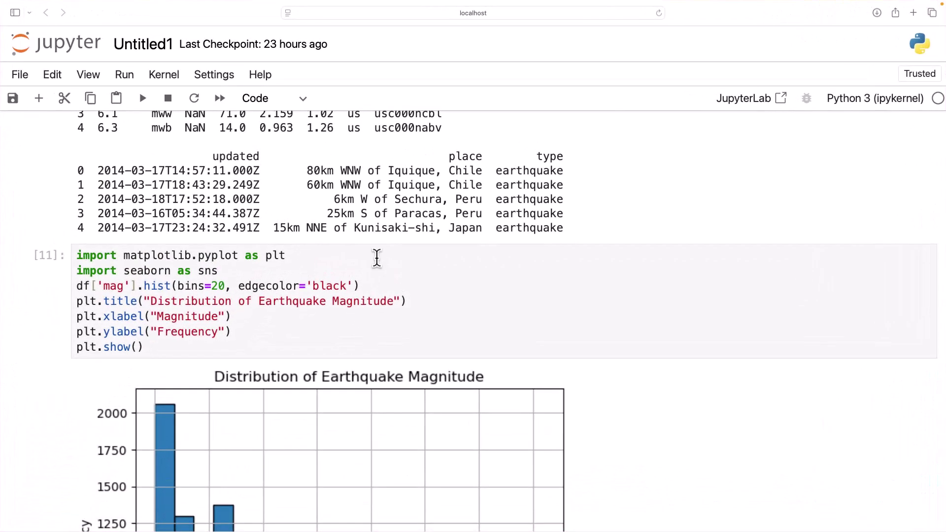
pyautogui.scroll(-6, 377, 257)
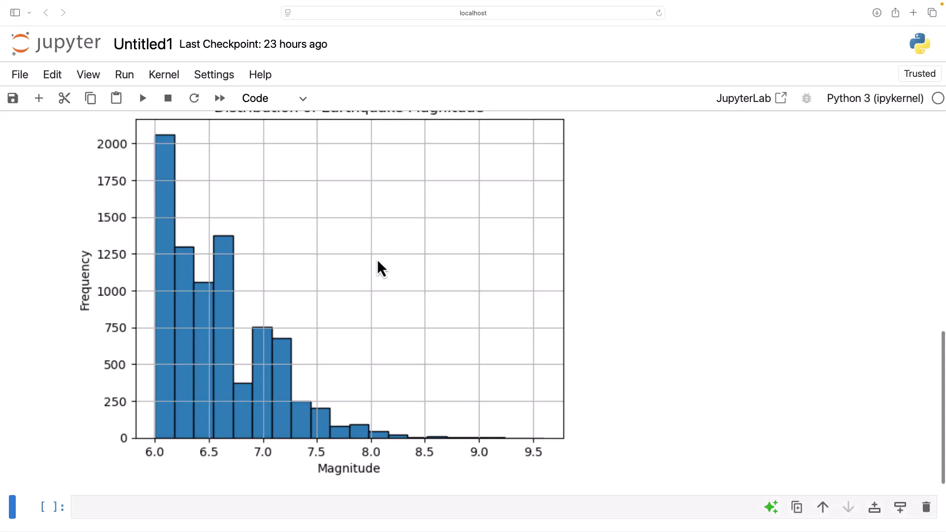
pyautogui.scroll(5, 378, 266)
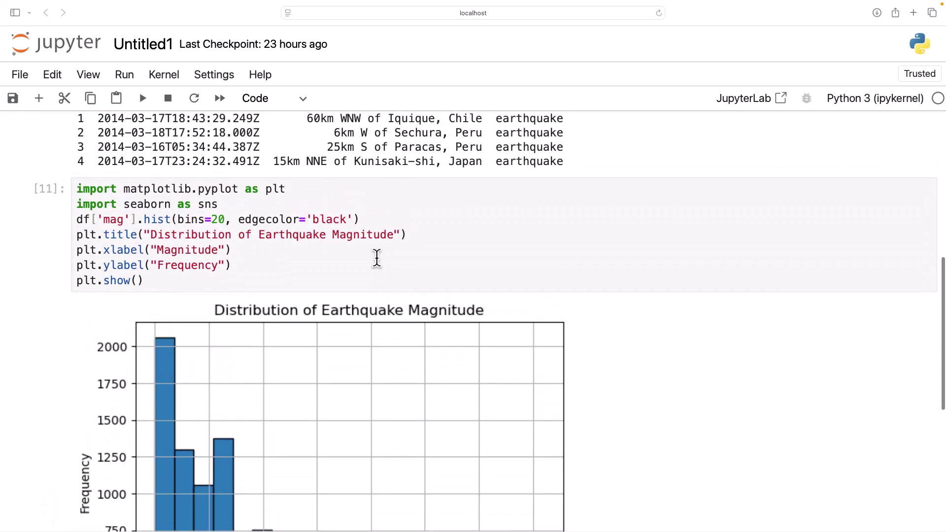